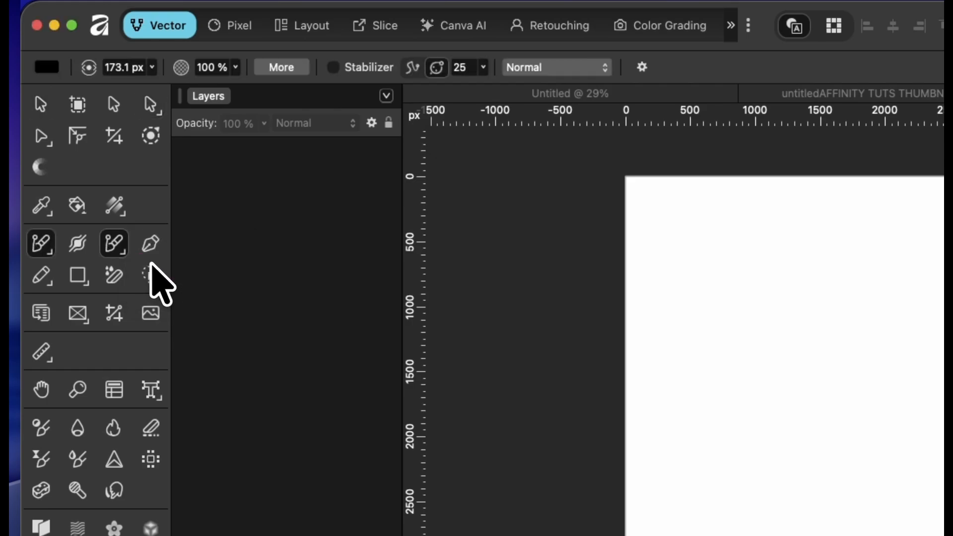
# - Locate the path brush library and look through its list of brush categories
pyautogui.press('Escape')
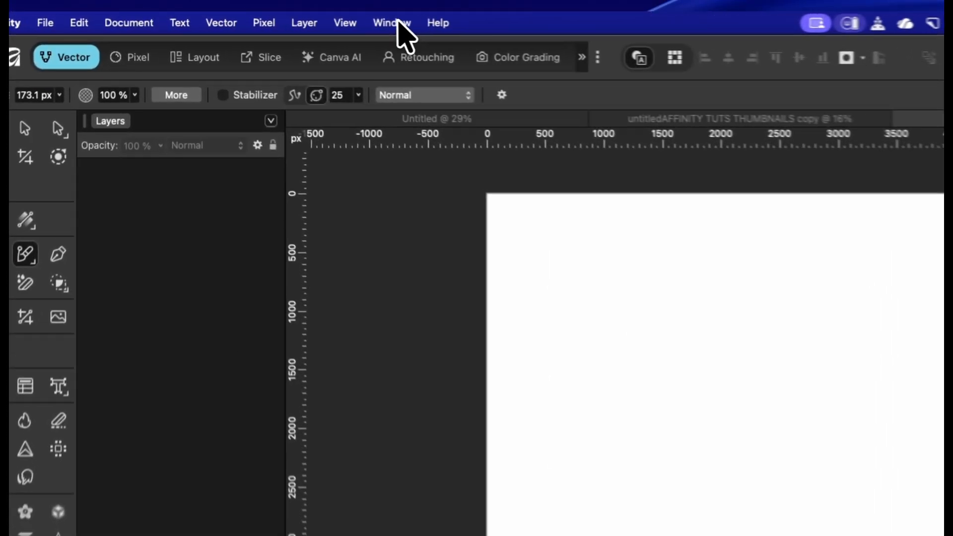
pyautogui.click(296, 18)
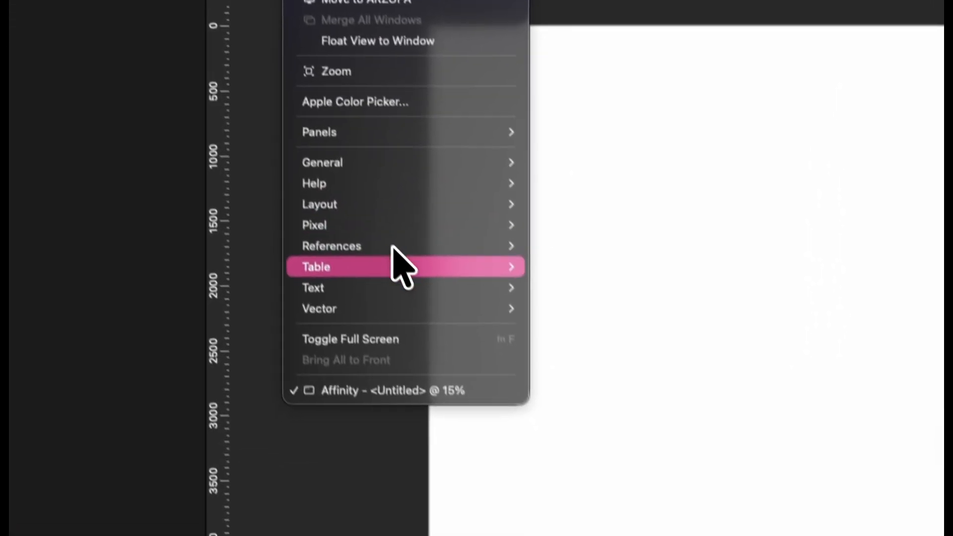
pyautogui.moveTo(514, 309)
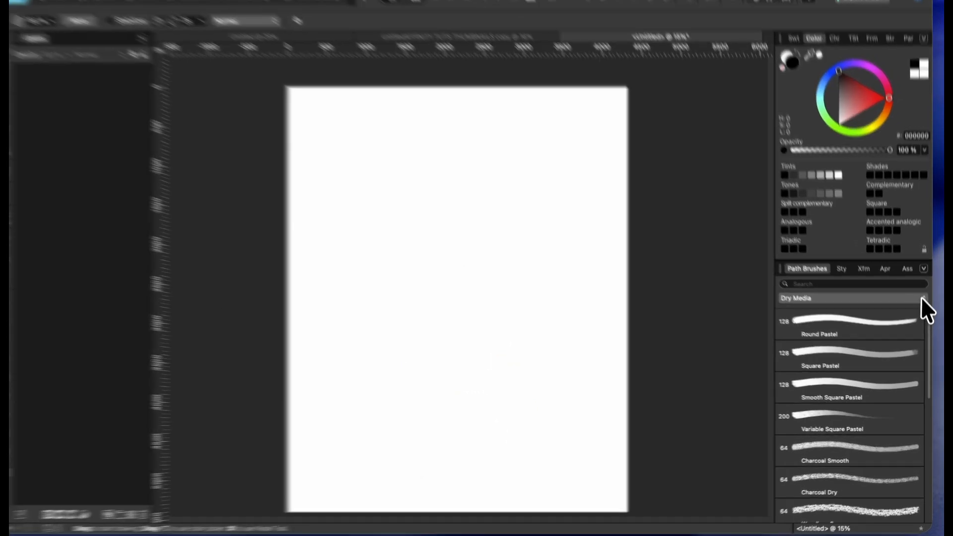
pyautogui.click(923, 311)
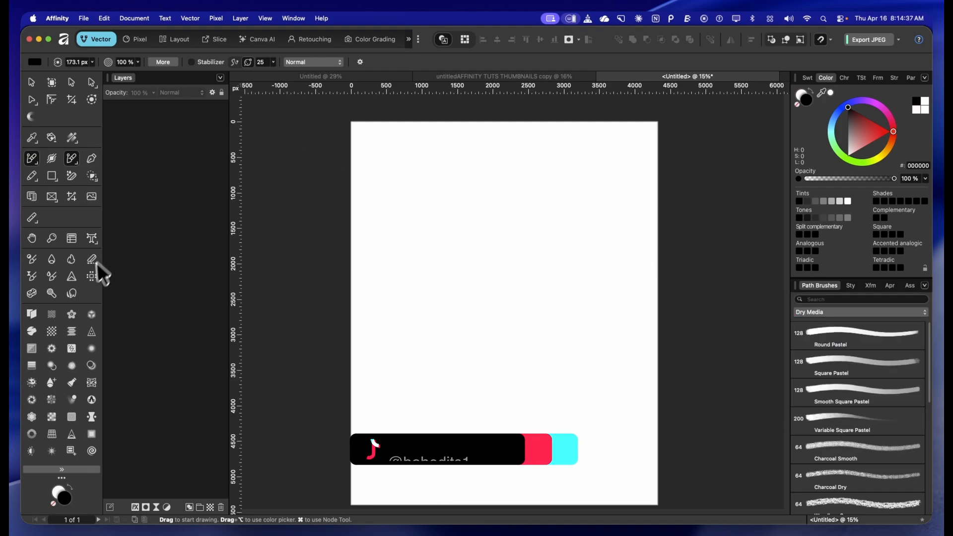
# - Draw a rectangle covering the whole page
pyautogui.click(53, 178)
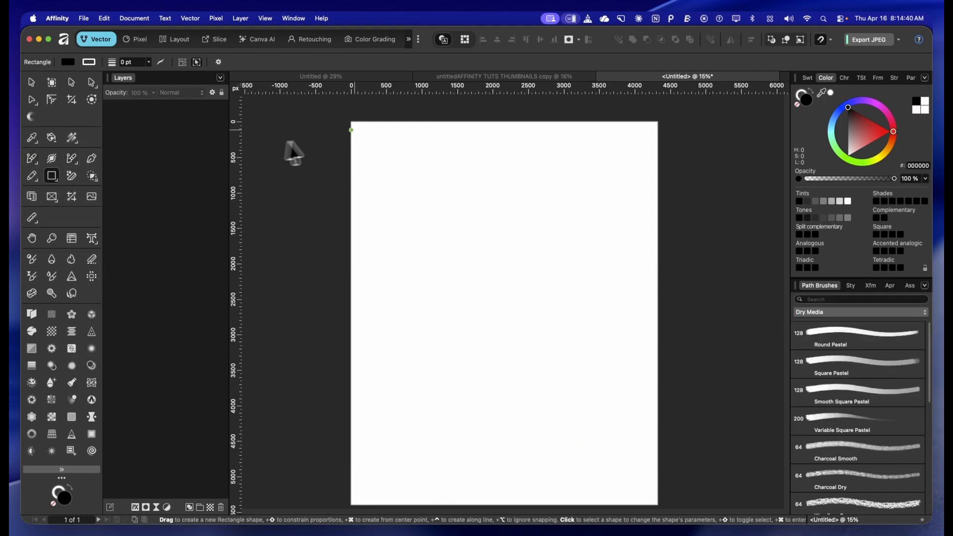
pyautogui.moveTo(351, 122); pyautogui.dragTo(659, 473)
pyautogui.press('space')
pyautogui.moveTo(581, 313); pyautogui.dragTo(654, 263)
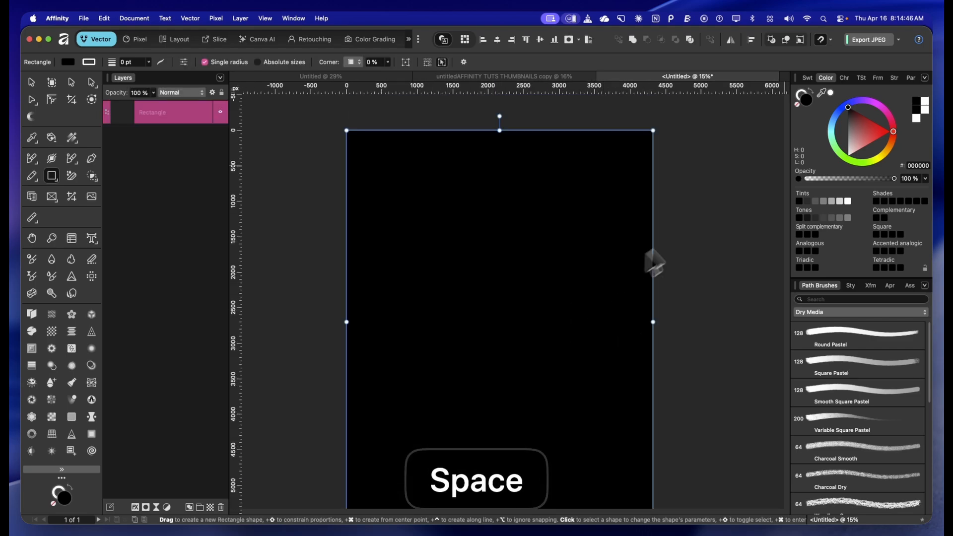
# - Fill the page-sized rectangle with light purple 9897FF and deselect it
pyautogui.moveTo(895, 128); pyautogui.dragTo(802, 132)
pyautogui.moveTo(862, 117); pyautogui.dragTo(859, 97)
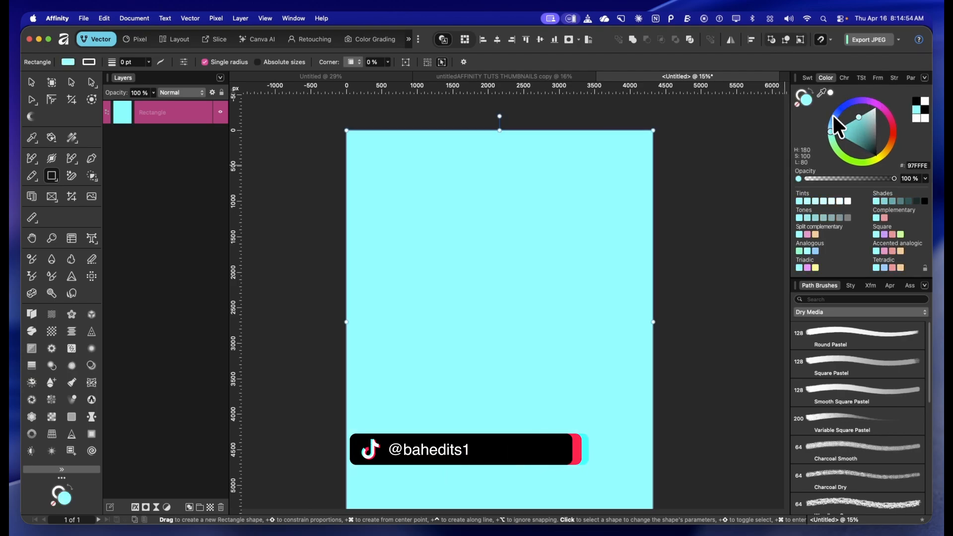
pyautogui.moveTo(835, 127); pyautogui.dragTo(836, 86)
pyautogui.click(313, 226)
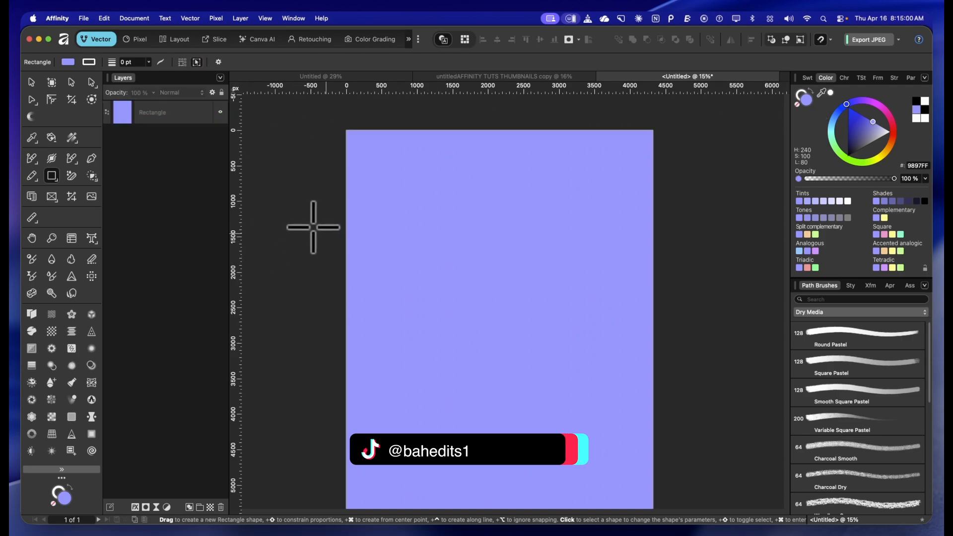
# - Switch the path brushes from Dry Media to the Watercolors category and pick Flat Watercolor 01
pyautogui.click(836, 365)
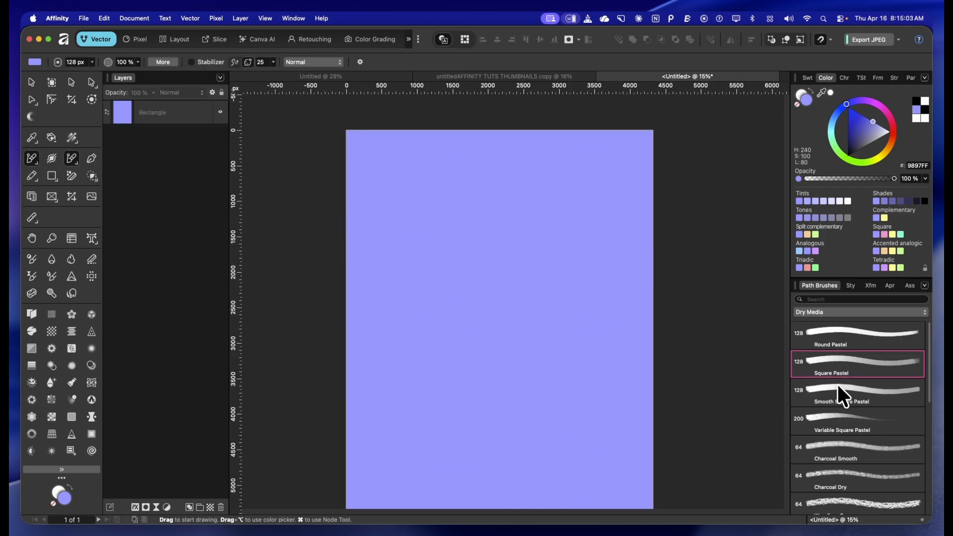
pyautogui.click(840, 387)
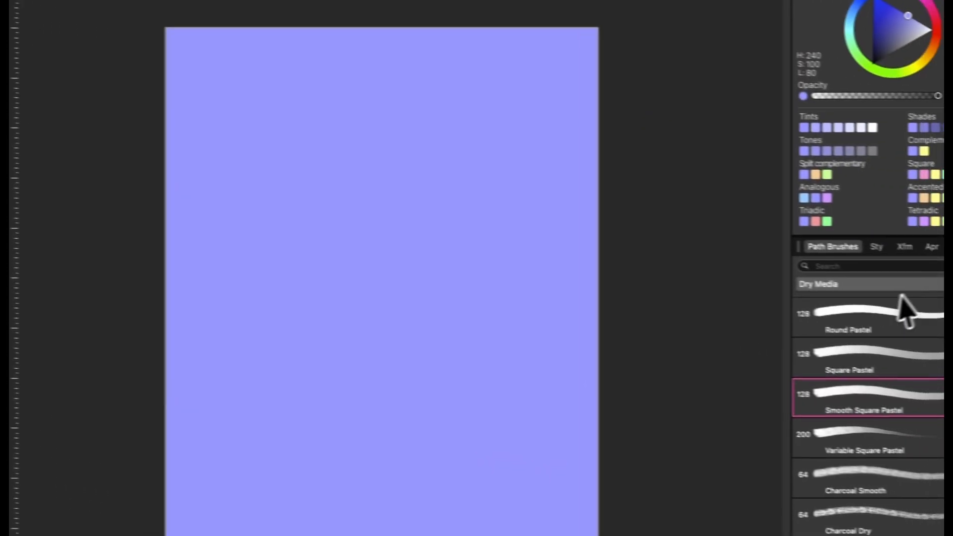
pyautogui.click(916, 289)
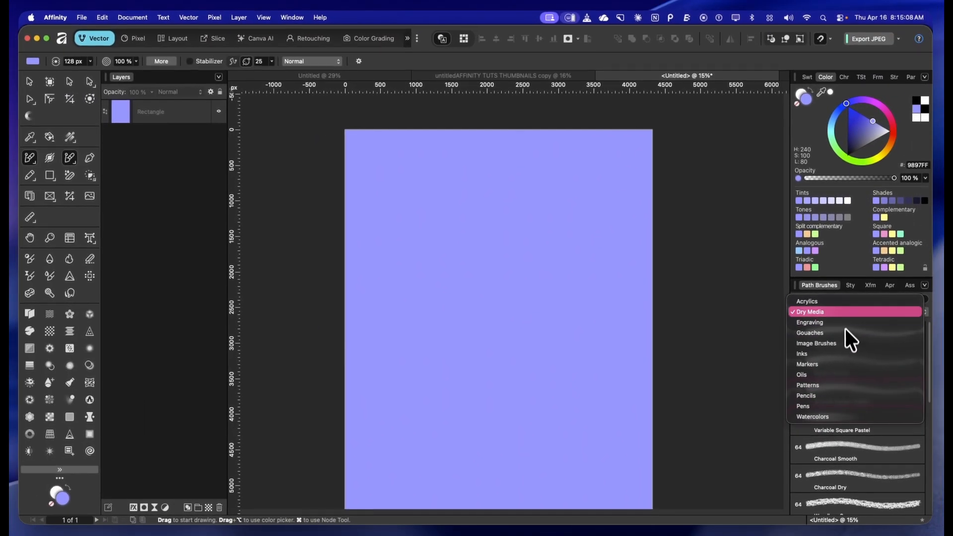
pyautogui.click(830, 418)
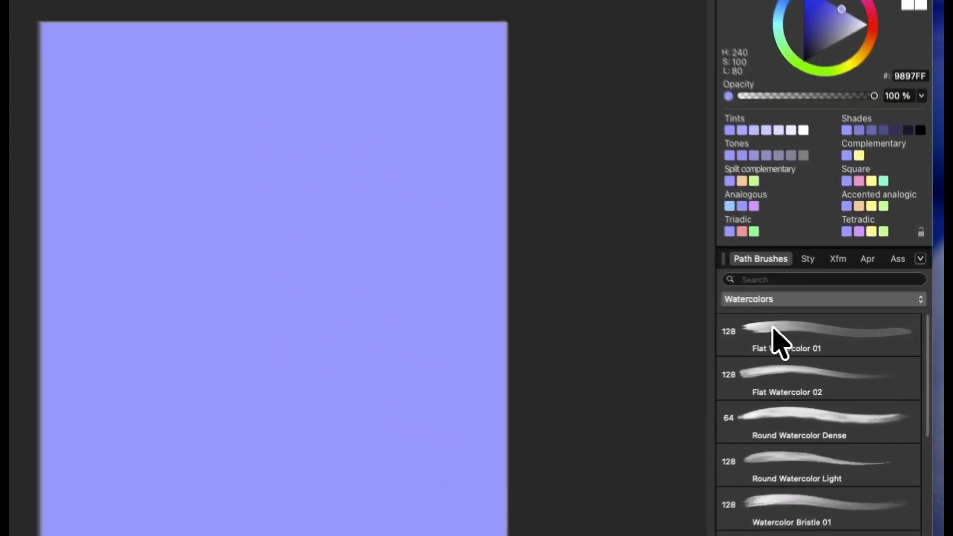
pyautogui.click(861, 332)
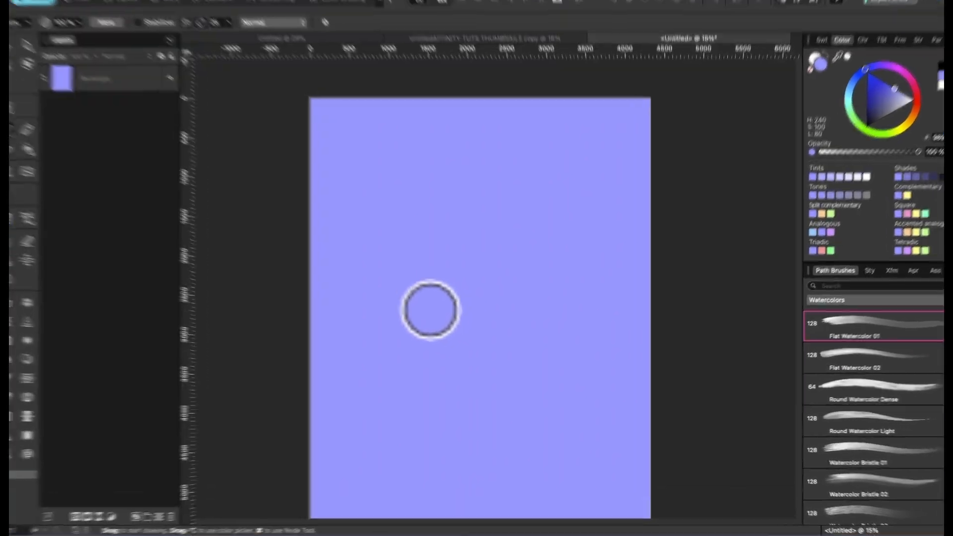
# - Try out brush resizing up to 1024 px with Flat Watercolor 01 and Round Watercolor Dense
pyautogui.moveTo(452, 315); pyautogui.dragTo(598, 319)
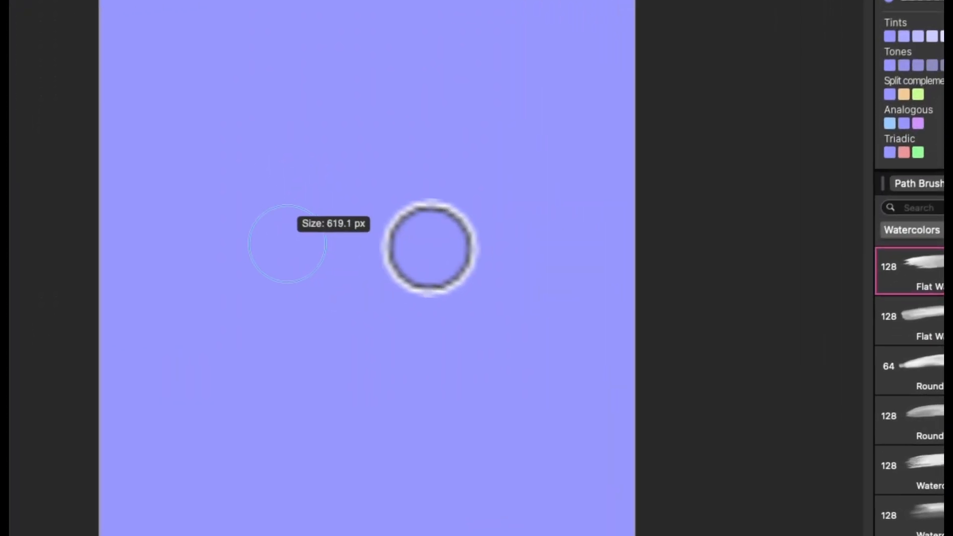
pyautogui.moveTo(430, 248)
pyautogui.mouseDown()
pyautogui.moveTo(724, 338)
pyautogui.moveTo(952, 535)
pyautogui.moveTo(561, 464)
pyautogui.moveTo(350, 486)
pyautogui.mouseUp()
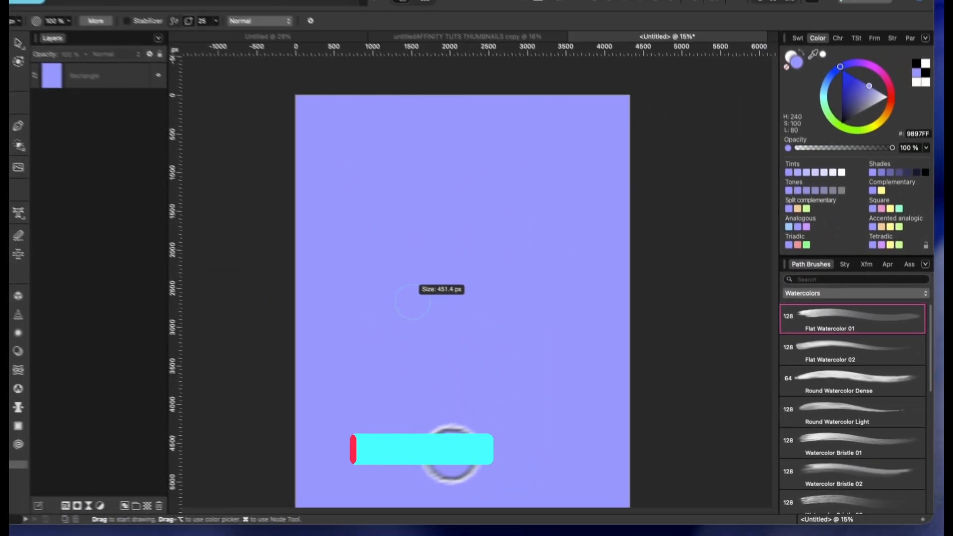
pyautogui.moveTo(452, 454)
pyautogui.mouseDown()
pyautogui.moveTo(802, 468)
pyautogui.moveTo(662, 485)
pyautogui.moveTo(509, 486)
pyautogui.mouseUp()
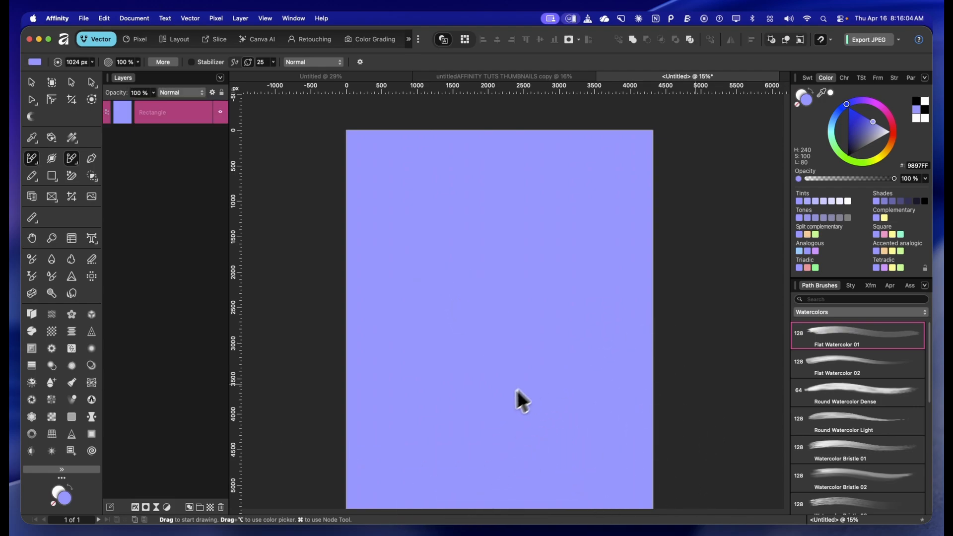
pyautogui.click(822, 393)
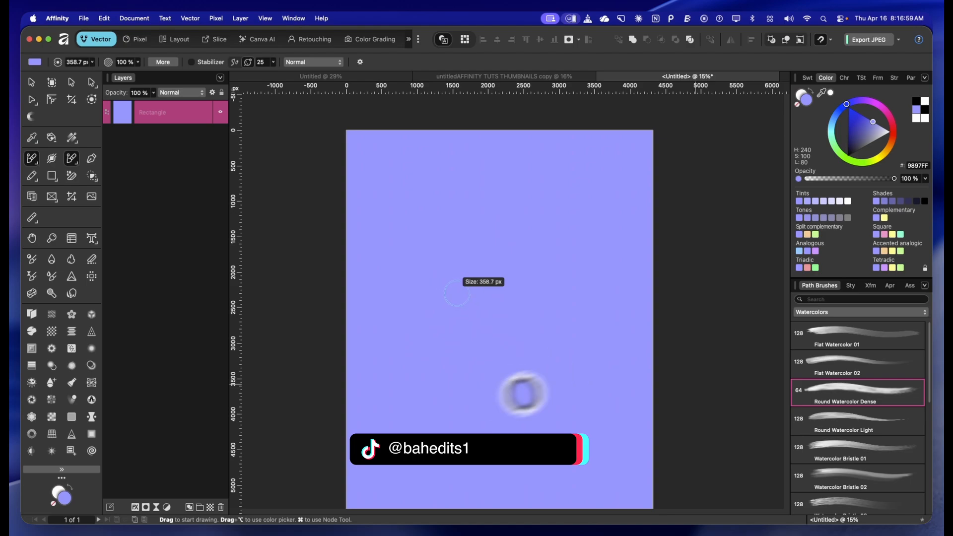
pyautogui.moveTo(524, 395); pyautogui.dragTo(654, 362)
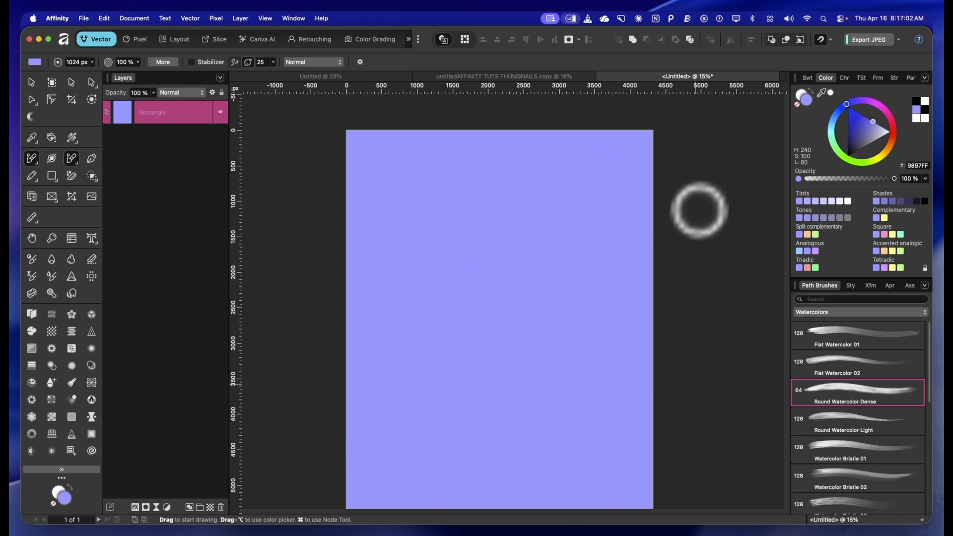
# - Paint test strokes with Flat Watercolor 02 at 128 px in pink FF97CA and in black, undoing each one
pyautogui.click(884, 234)
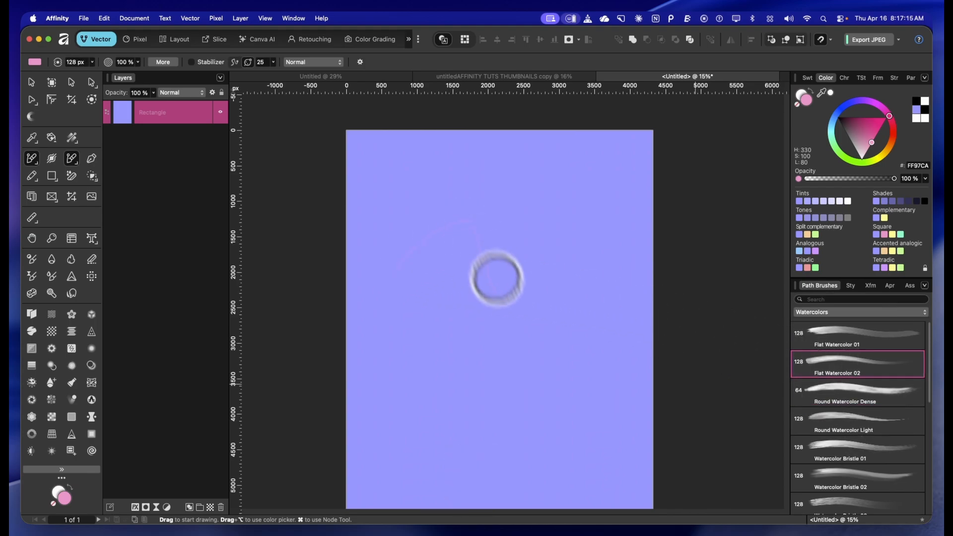
pyautogui.moveTo(497, 279); pyautogui.dragTo(614, 281)
pyautogui.press('super+z')
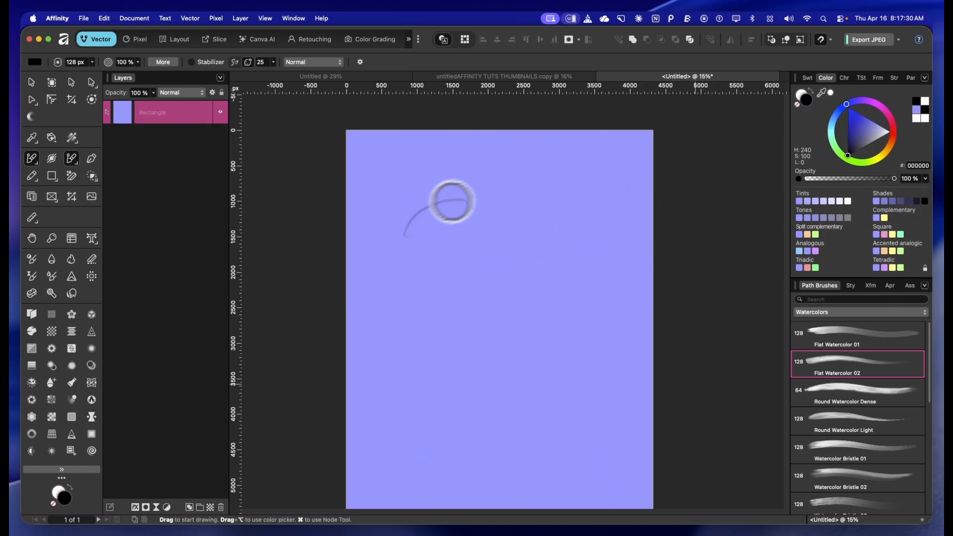
pyautogui.moveTo(603, 303)
pyautogui.mouseDown()
pyautogui.moveTo(429, 289)
pyautogui.moveTo(468, 391)
pyautogui.mouseUp()
pyautogui.press('super+z')
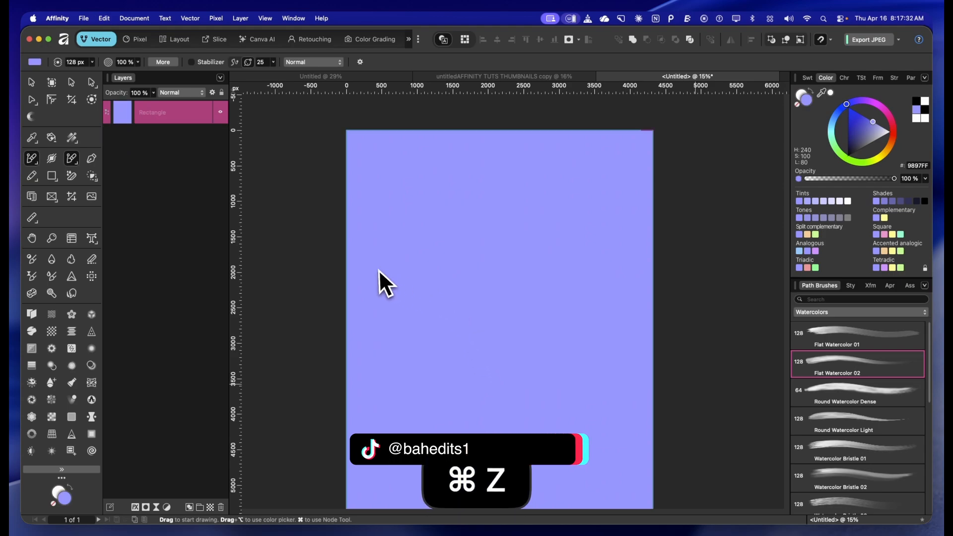
# - Enlarge Flat Watercolor 02 to about 788 px, paint looping black strokes across the page, and inspect the resulting curve's path
pyautogui.press(']')
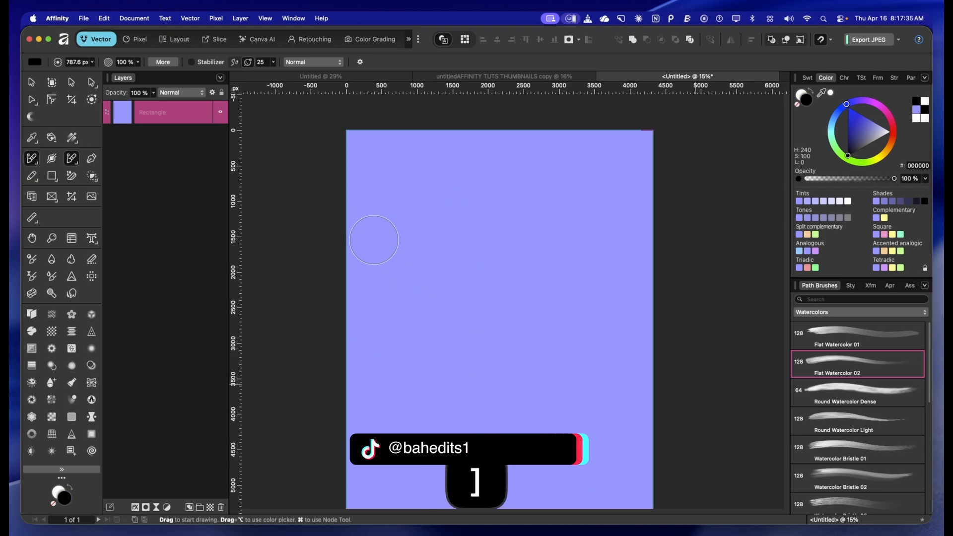
pyautogui.moveTo(374, 240)
pyautogui.mouseDown()
pyautogui.moveTo(440, 261)
pyautogui.moveTo(484, 354)
pyautogui.moveTo(581, 312)
pyautogui.moveTo(503, 401)
pyautogui.moveTo(600, 420)
pyautogui.mouseUp()
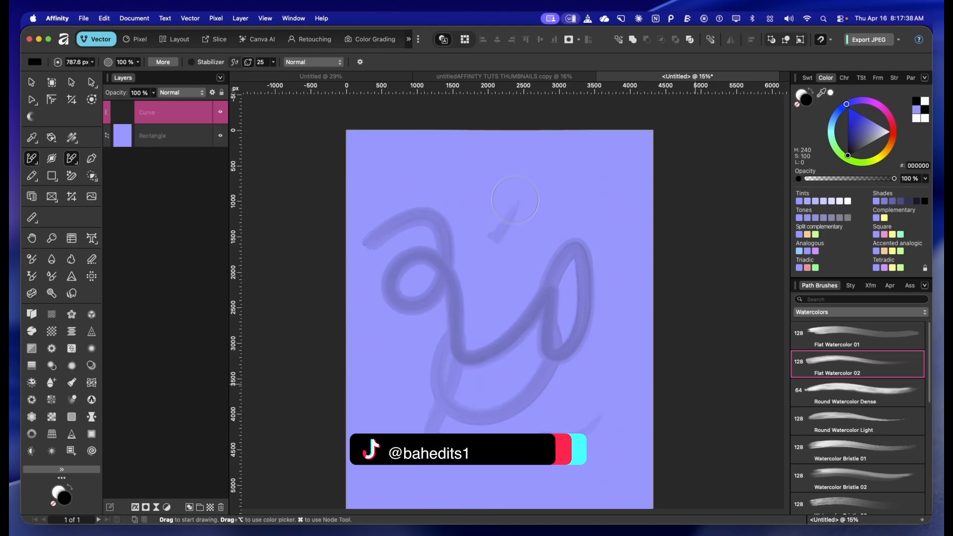
pyautogui.moveTo(516, 200); pyautogui.dragTo(556, 278)
pyautogui.press('v')
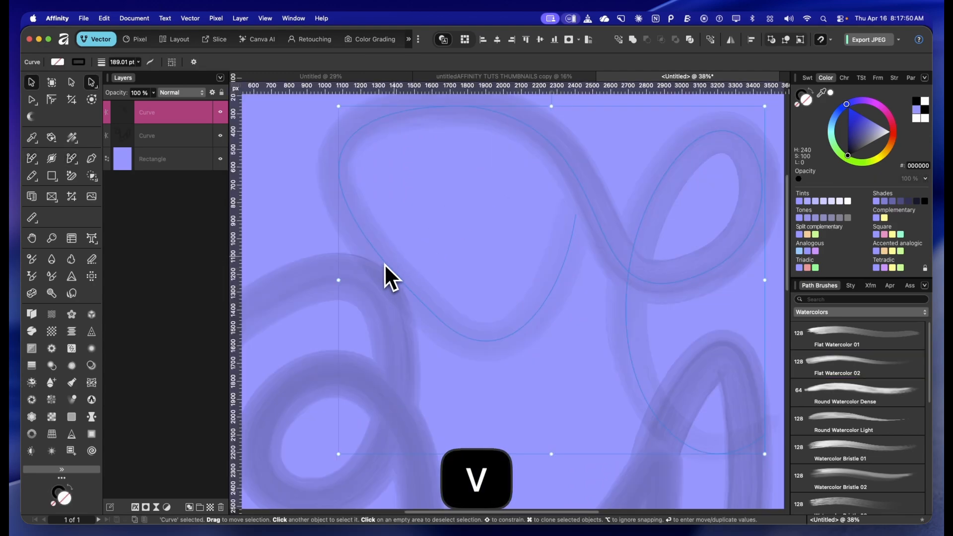
pyautogui.press('a')
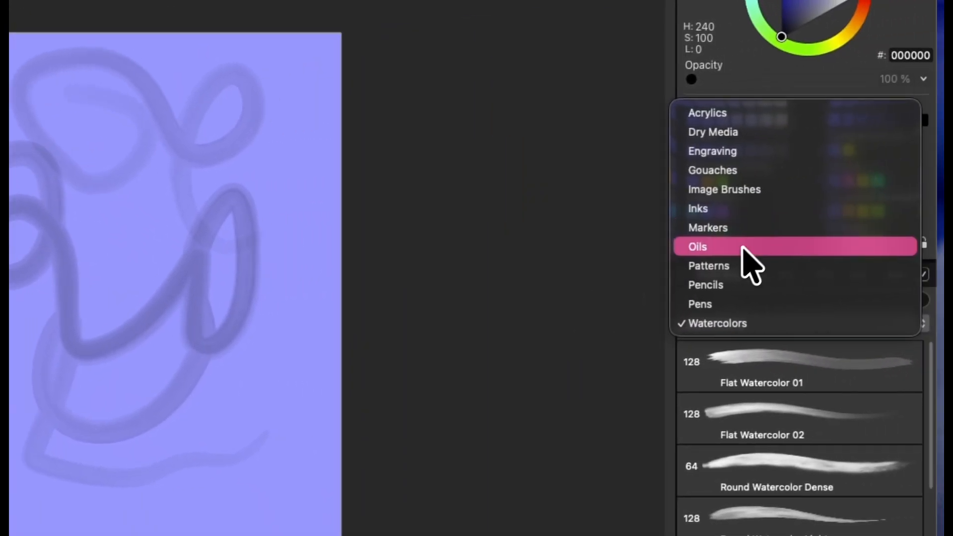
# - Choose Hatching Diagonal from the Patterns brushes and paint strokes across the lower page, enlarging the brush to 1024 px
pyautogui.click(745, 247)
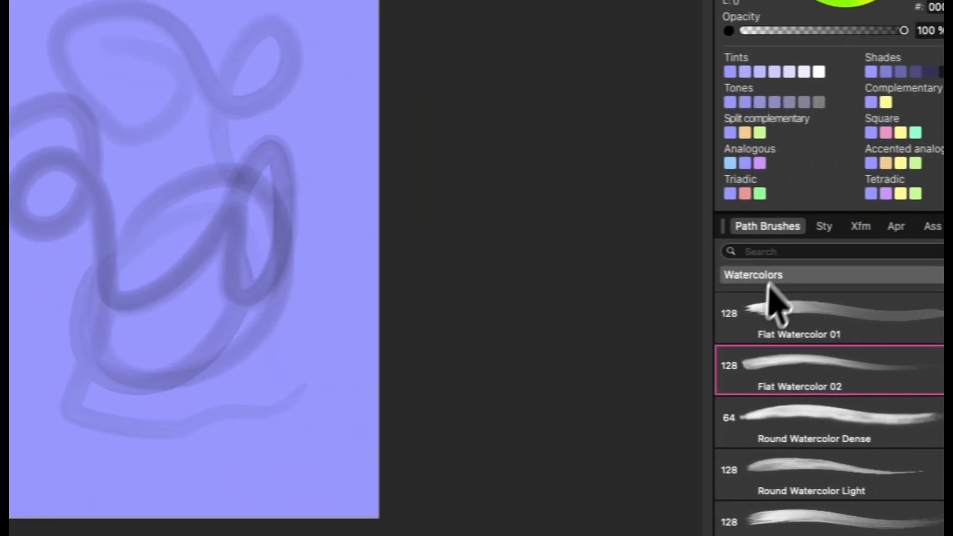
pyautogui.click(768, 276)
pyautogui.click(758, 232)
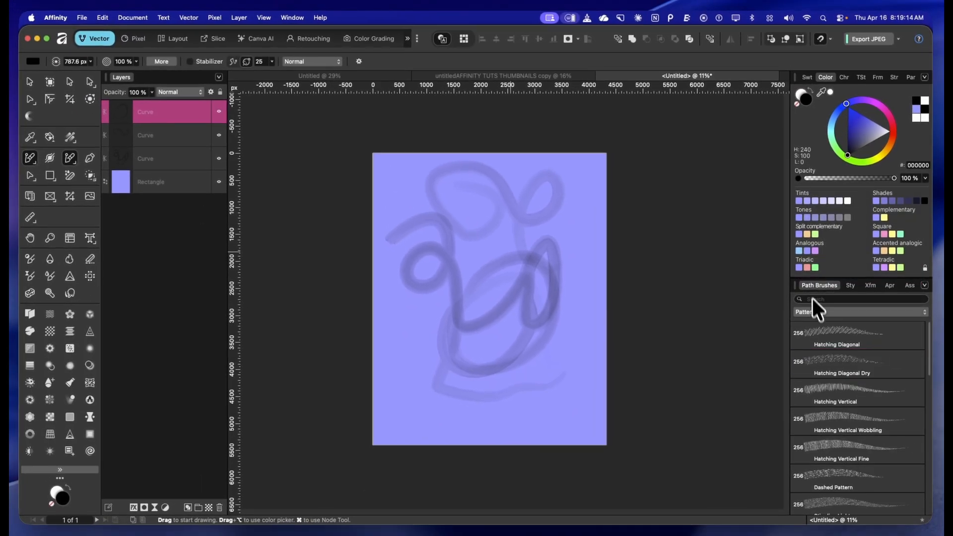
pyautogui.click(828, 337)
pyautogui.moveTo(562, 395); pyautogui.dragTo(566, 376)
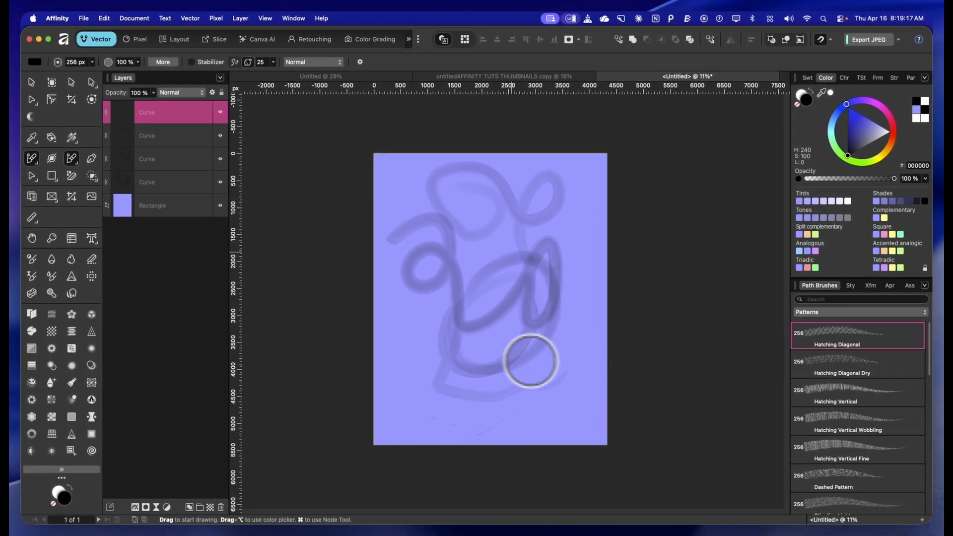
pyautogui.press(']')
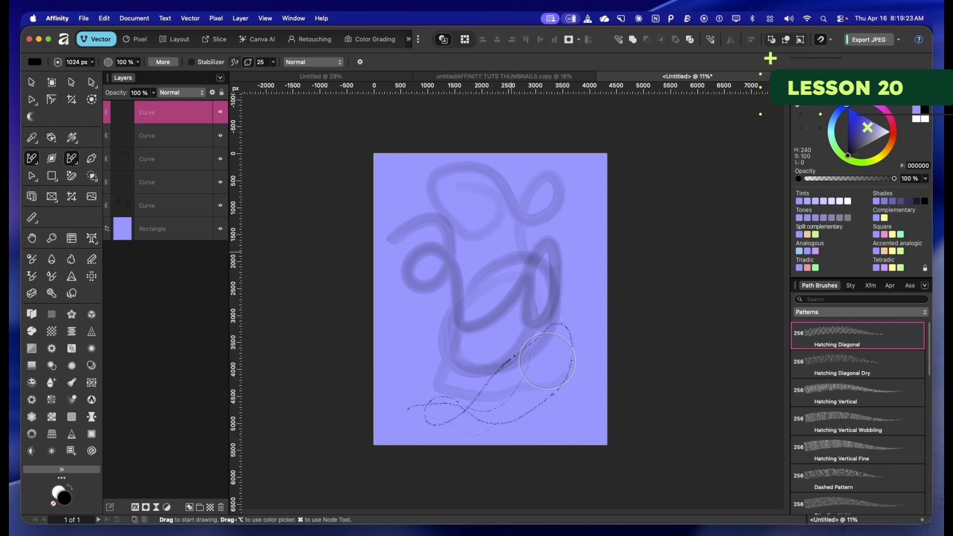
# - Set the hatching brush's stroke width to 1000 pt
pyautogui.click(891, 78)
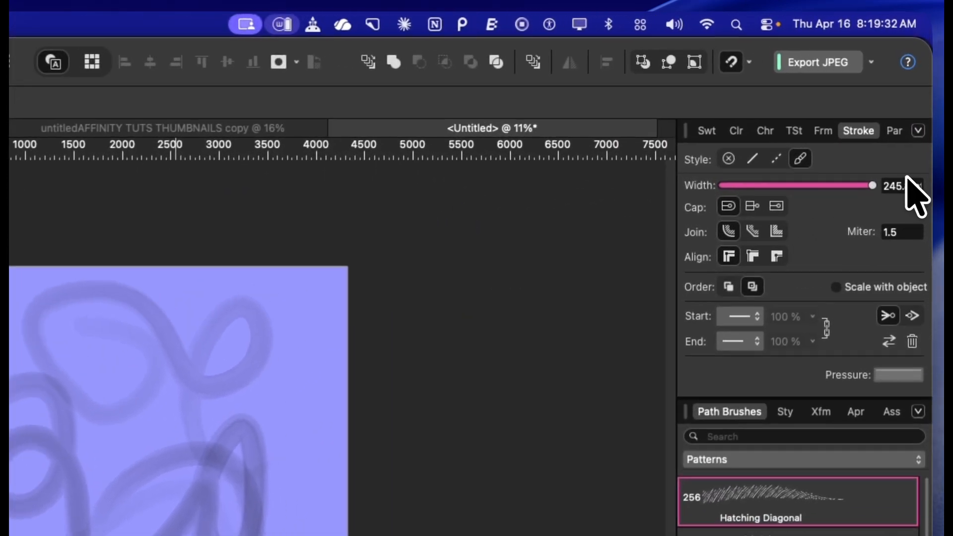
pyautogui.click(887, 194)
pyautogui.write('100')
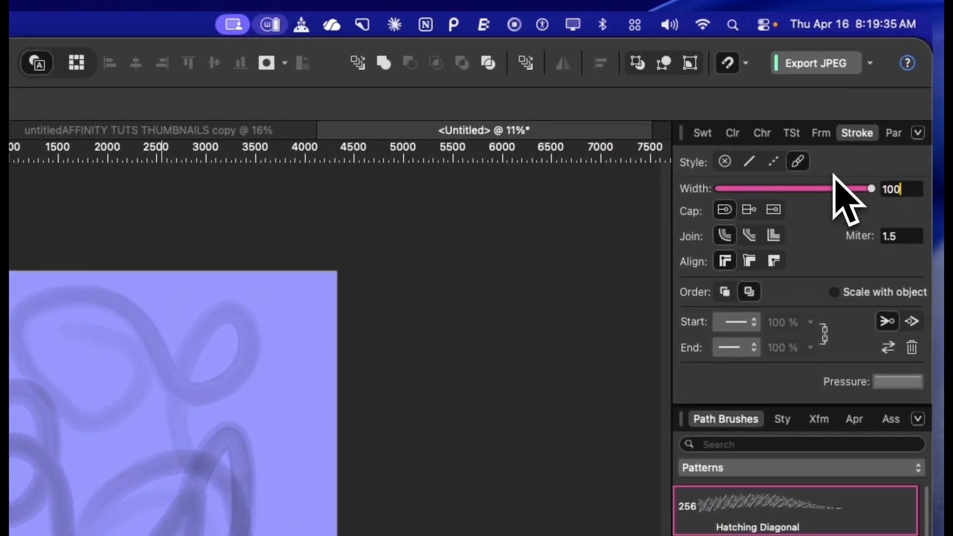
pyautogui.write('0')
# - Scribble dense black Hatching Diagonal strokes over the whole page and select the last curve
pyautogui.moveTo(221, 441)
pyautogui.mouseDown()
pyautogui.moveTo(213, 314)
pyautogui.moveTo(516, 159)
pyautogui.moveTo(437, 351)
pyautogui.moveTo(414, 219)
pyautogui.moveTo(442, 404)
pyautogui.moveTo(381, 185)
pyautogui.moveTo(569, 391)
pyautogui.moveTo(397, 431)
pyautogui.moveTo(566, 199)
pyautogui.moveTo(422, 318)
pyautogui.moveTo(516, 388)
pyautogui.mouseUp()
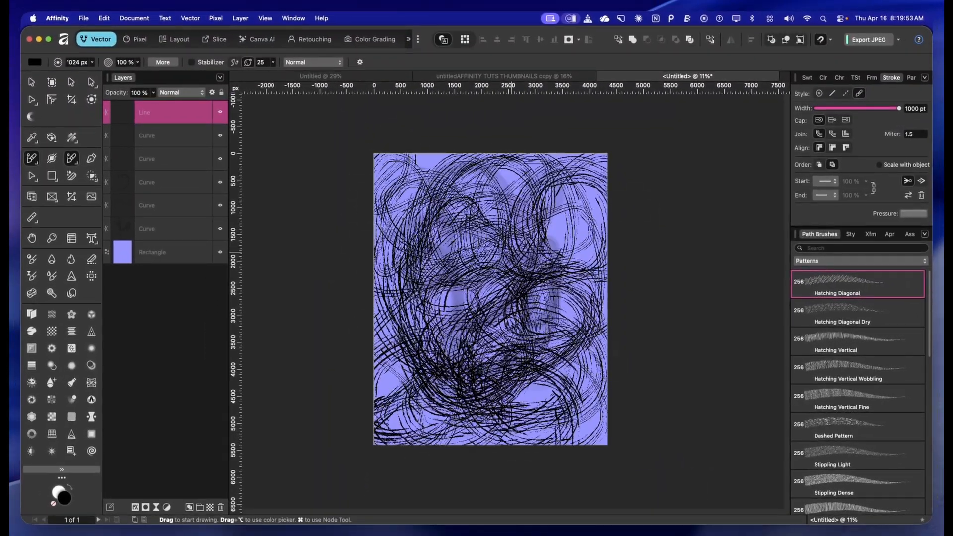
pyautogui.moveTo(517, 388)
pyautogui.mouseDown()
pyautogui.moveTo(556, 317)
pyautogui.moveTo(356, 340)
pyautogui.moveTo(340, 388)
pyautogui.moveTo(333, 168)
pyautogui.moveTo(496, 347)
pyautogui.moveTo(560, 104)
pyautogui.mouseUp()
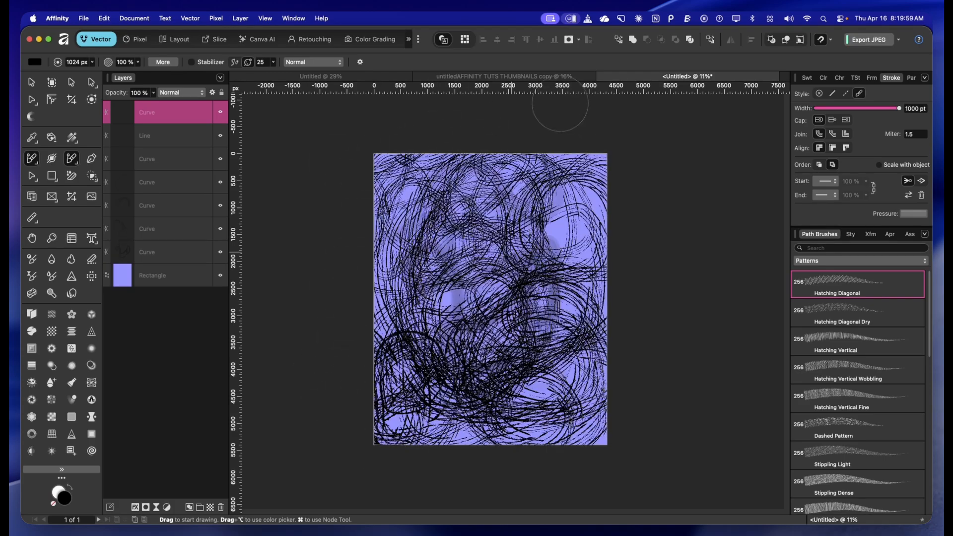
pyautogui.press('space')
pyautogui.moveTo(512, 334); pyautogui.dragTo(498, 313)
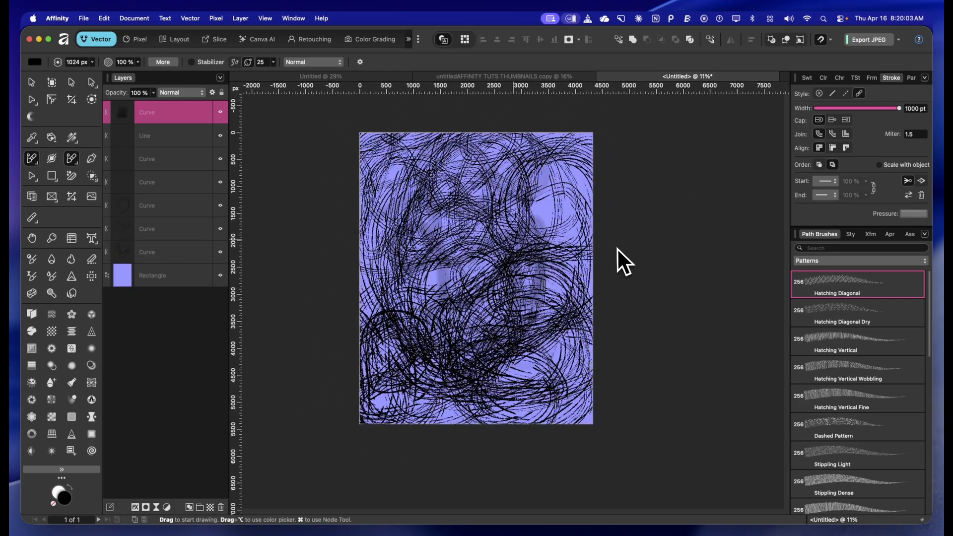
pyautogui.press('v')
pyautogui.press('space')
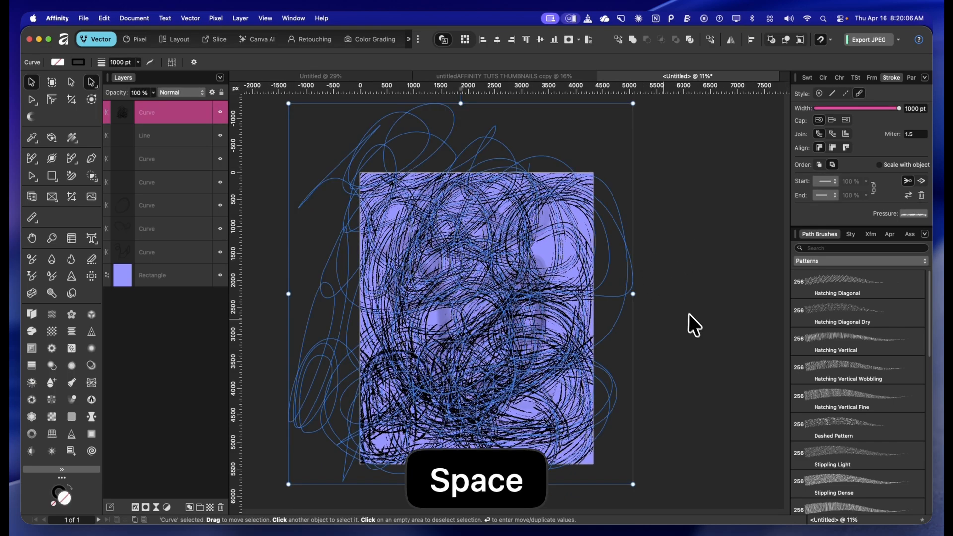
# - Deselect the curve, turn the painted page into an artboard, and add a second blank artboard beside it
pyautogui.click(603, 326)
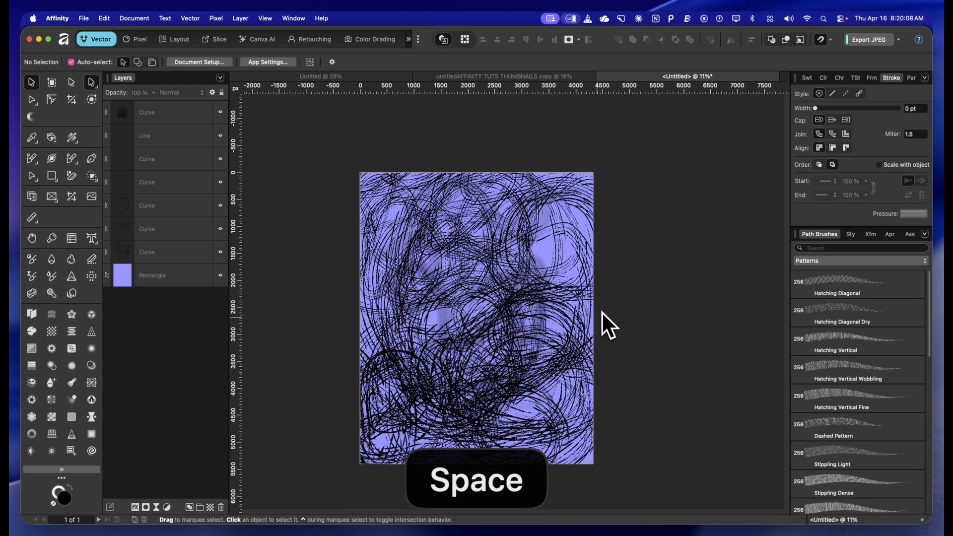
pyautogui.press('space')
pyautogui.moveTo(675, 397); pyautogui.dragTo(558, 298)
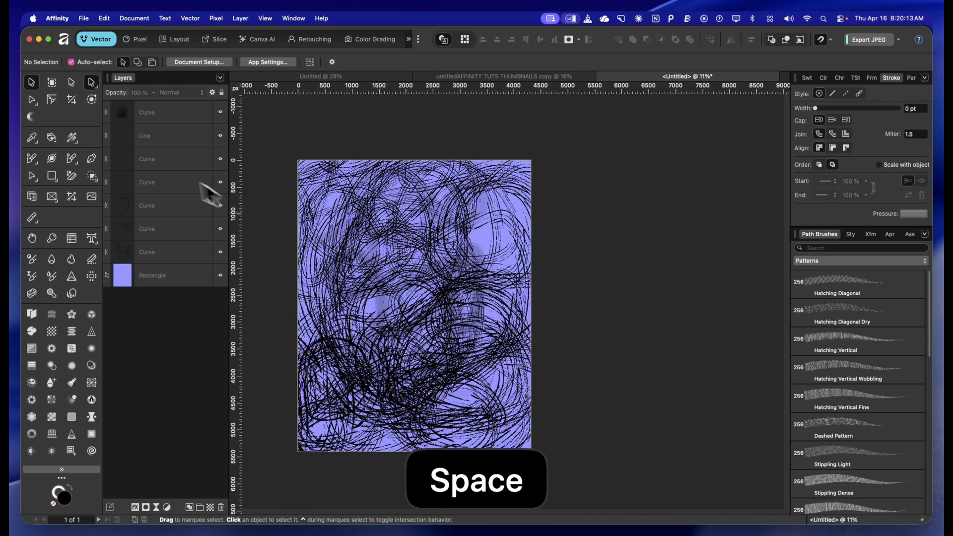
pyautogui.click(52, 83)
pyautogui.click(538, 303)
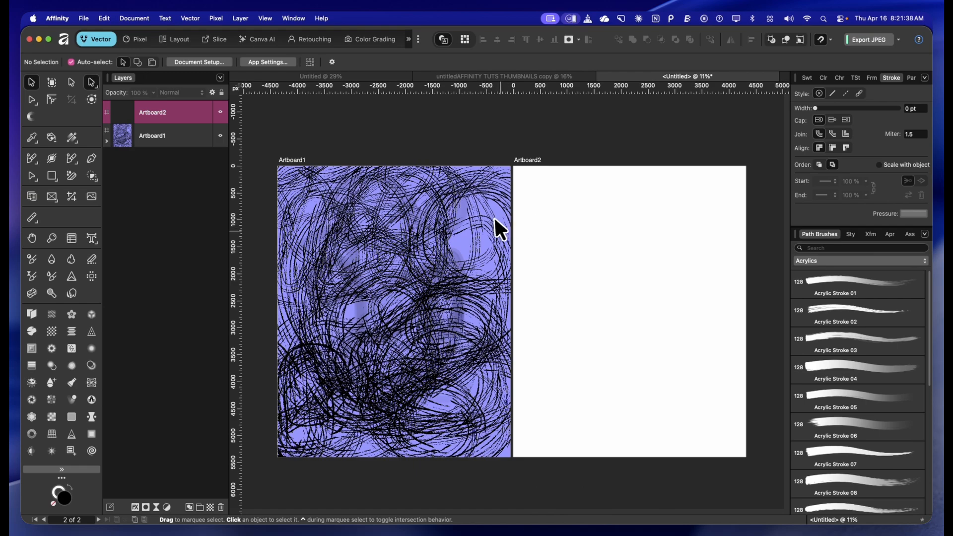
# - Review the options for creating a new textured path brush
pyautogui.press('space')
pyautogui.moveTo(540, 230); pyautogui.dragTo(522, 221)
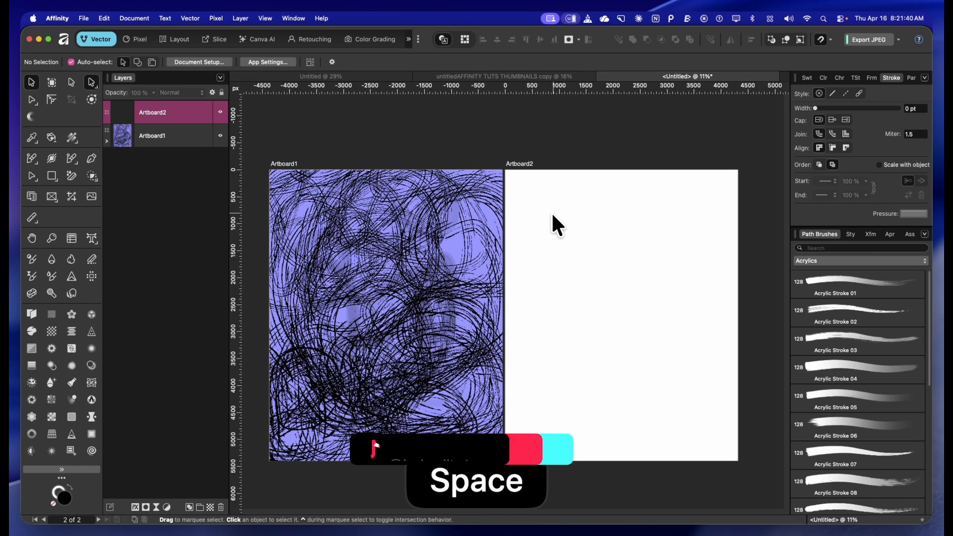
pyautogui.click(925, 234)
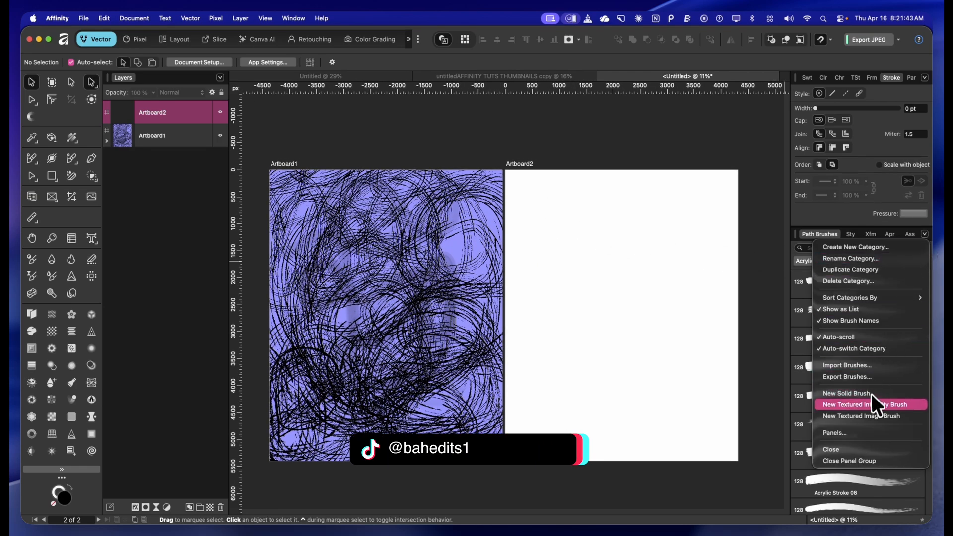
pyautogui.click(751, 156)
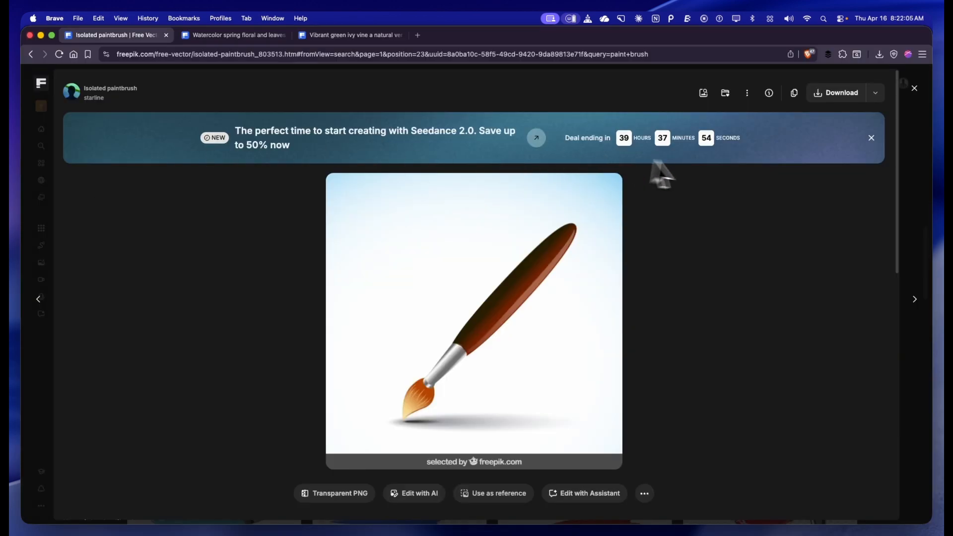
# - In Brave, examine the Freepik download file types for the isolated paintbrush, watercolor leaves and green ivy vine artwork
pyautogui.click(876, 94)
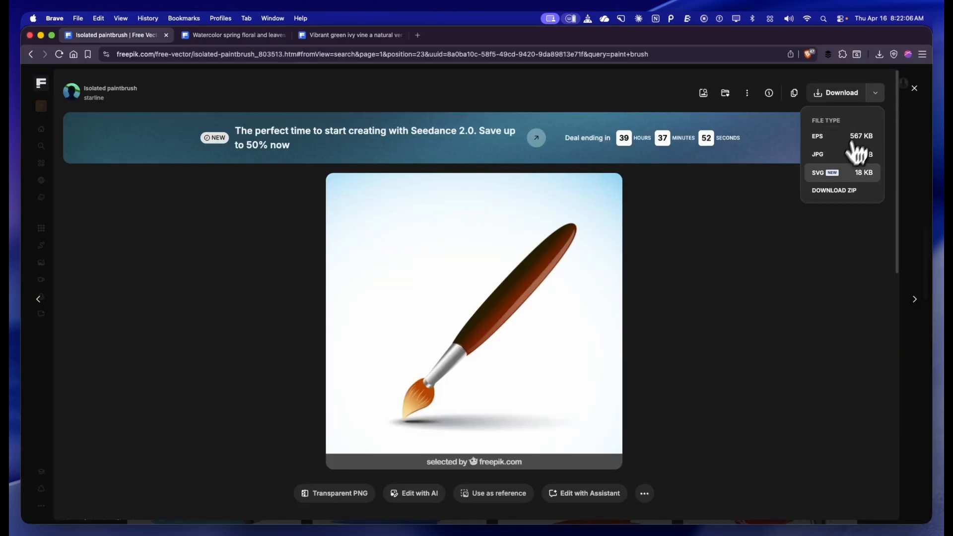
pyautogui.click(217, 39)
pyautogui.click(152, 35)
pyautogui.click(226, 35)
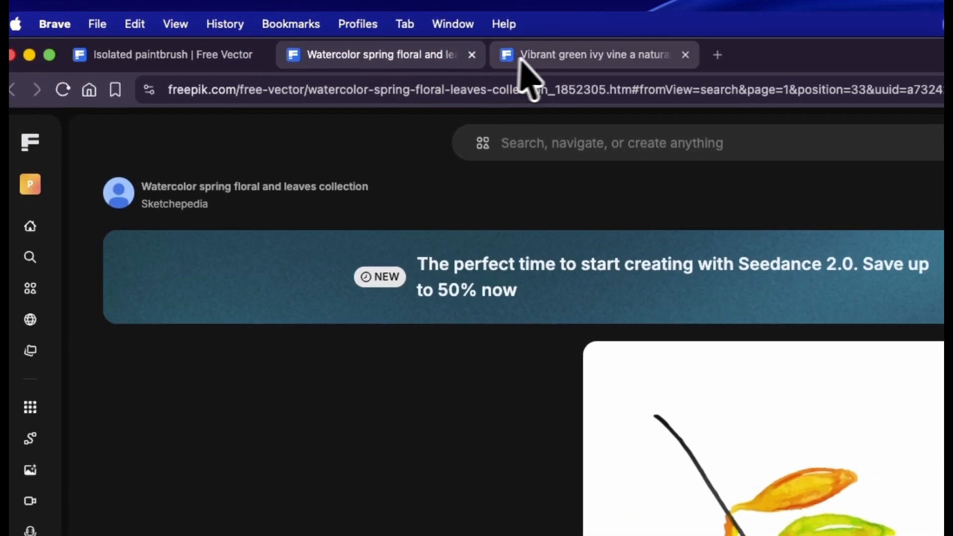
pyautogui.click(519, 59)
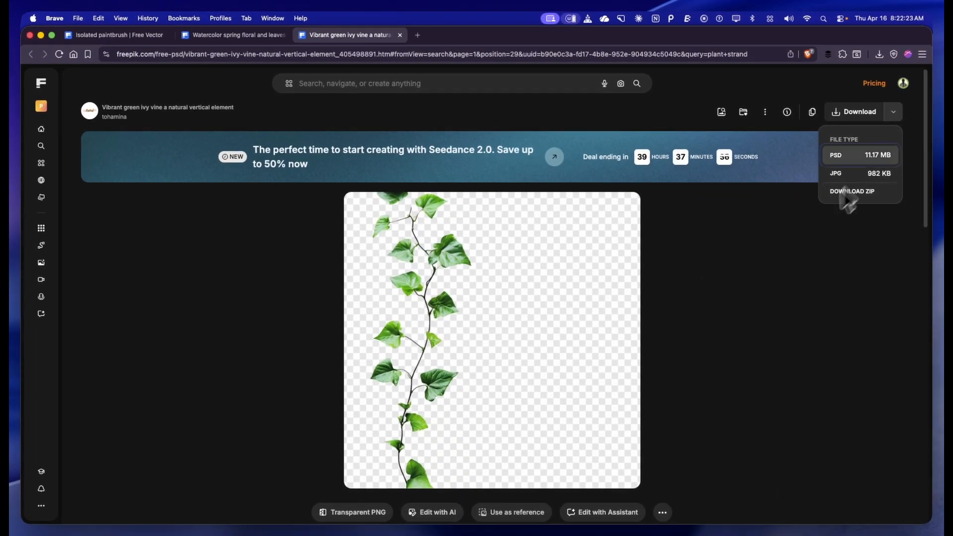
pyautogui.click(537, 277)
pyautogui.click(893, 112)
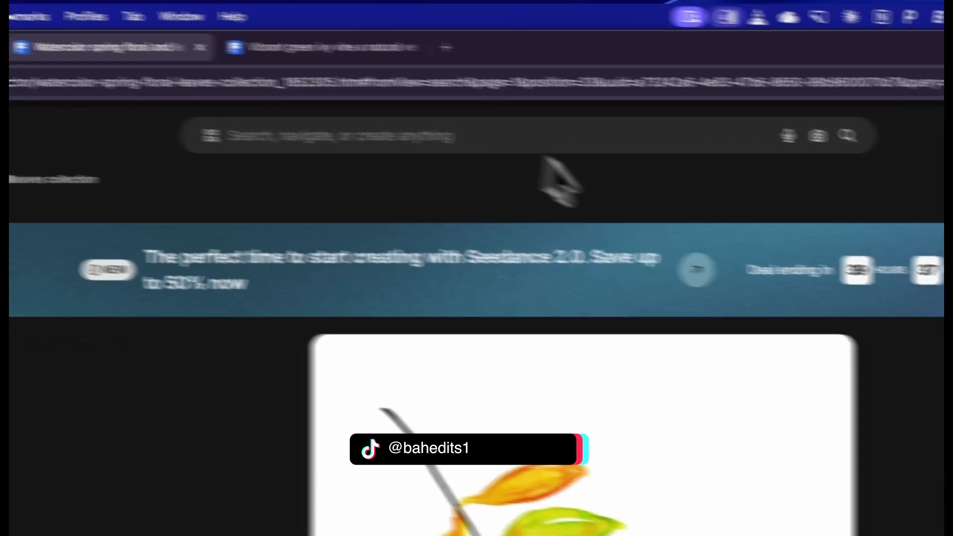
# - Switch back to Affinity and open the downloaded ivy vine PSD from the DOWNLOADS folder
pyautogui.press('super+Tab')
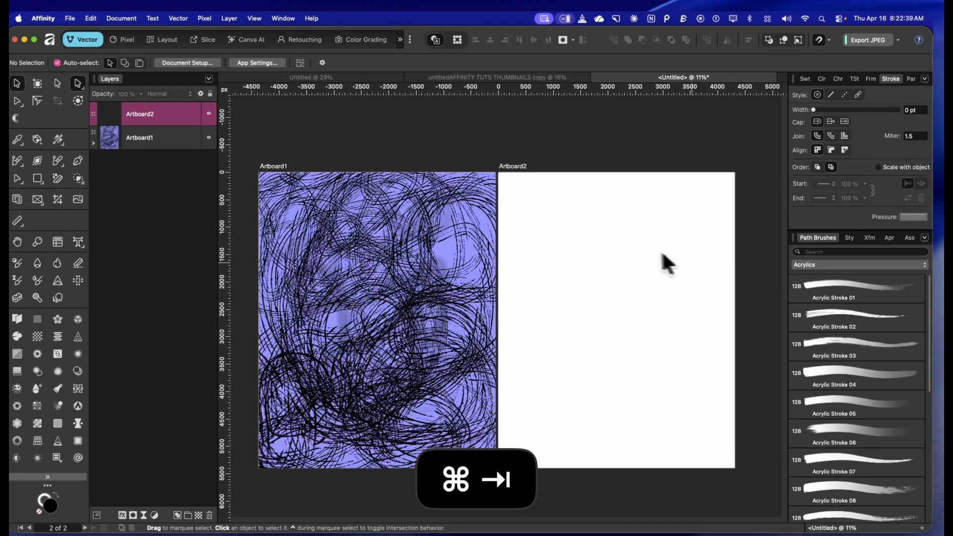
pyautogui.click(621, 238)
pyautogui.press('super+o')
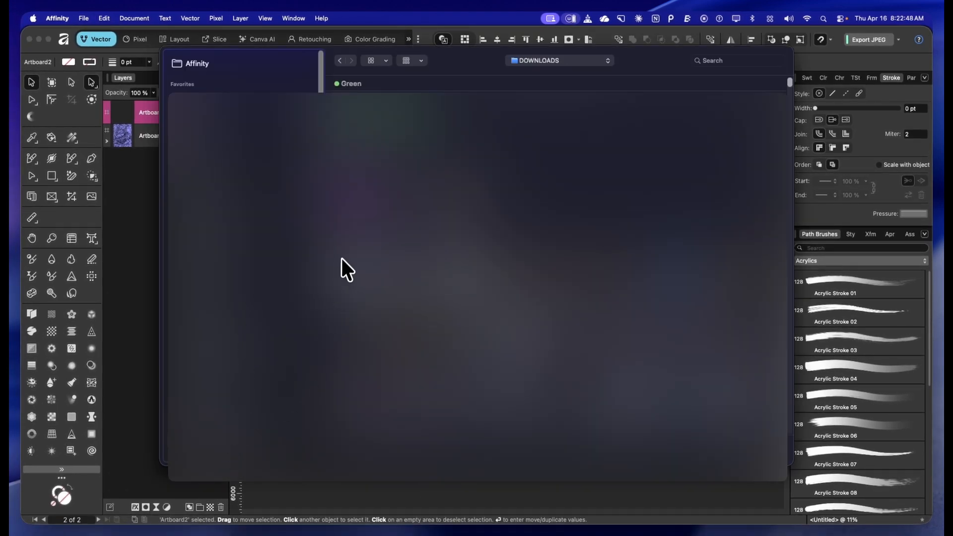
pyautogui.click(773, 451)
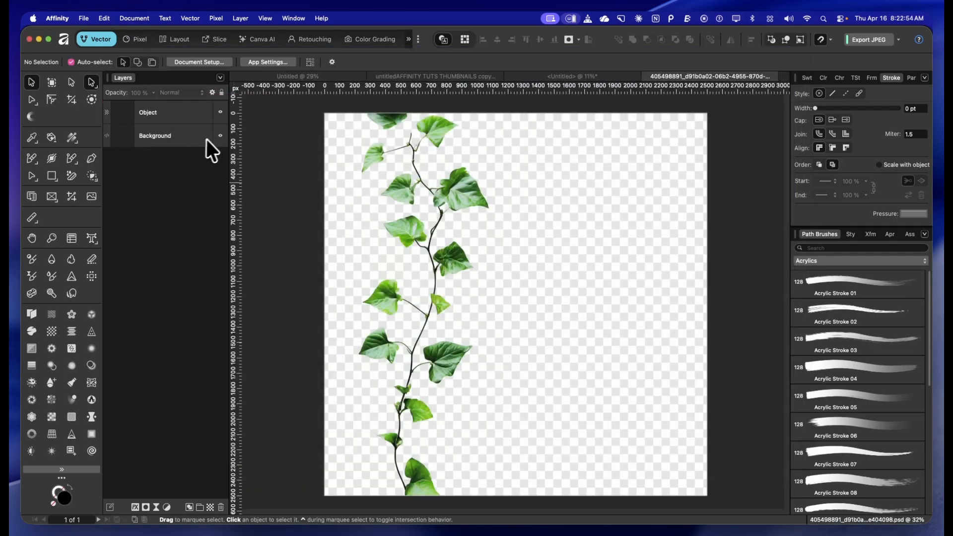
# - Hide the Background layer and rotate the ivy Object layer 90° counterclockwise, fitting the horizontal vine across the canvas
pyautogui.click(219, 137)
pyautogui.click(380, 368)
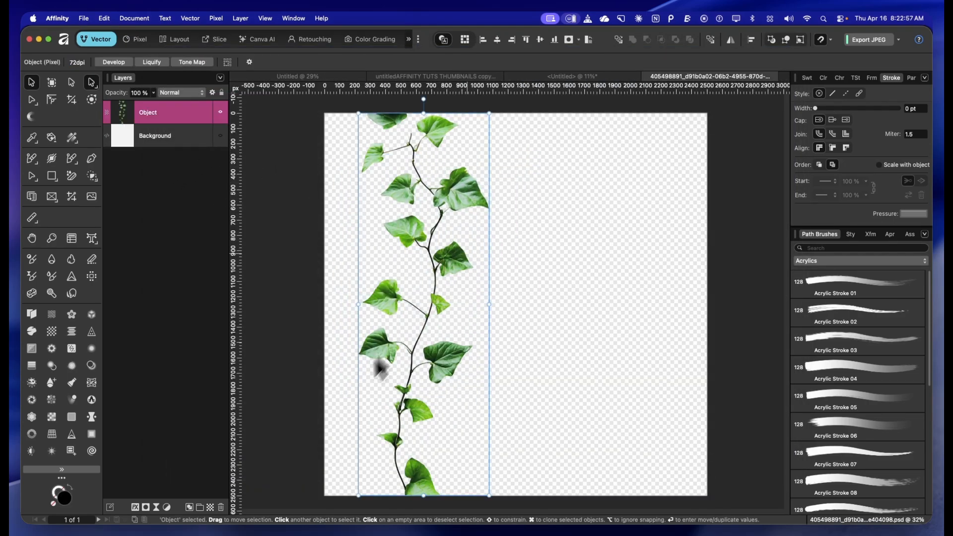
pyautogui.click(592, 38)
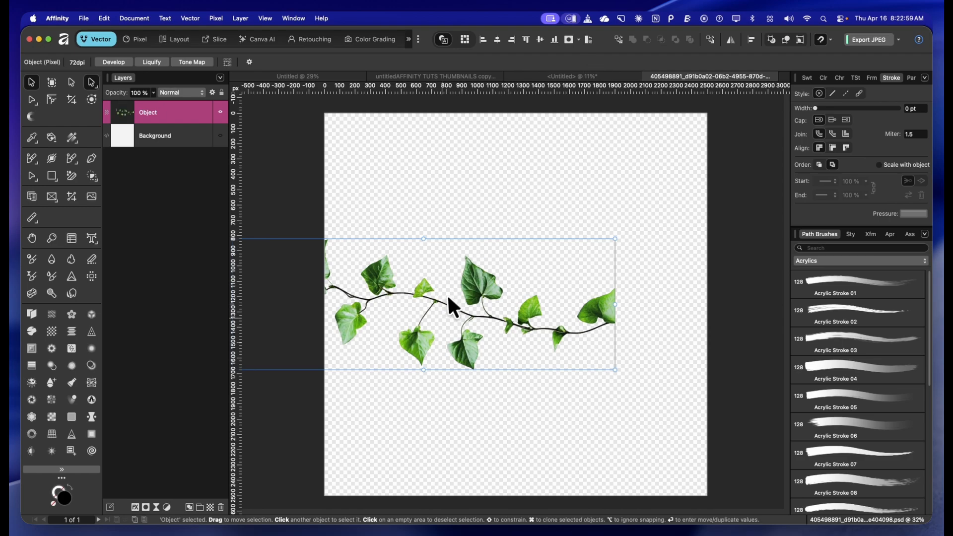
pyautogui.moveTo(452, 298); pyautogui.dragTo(537, 290)
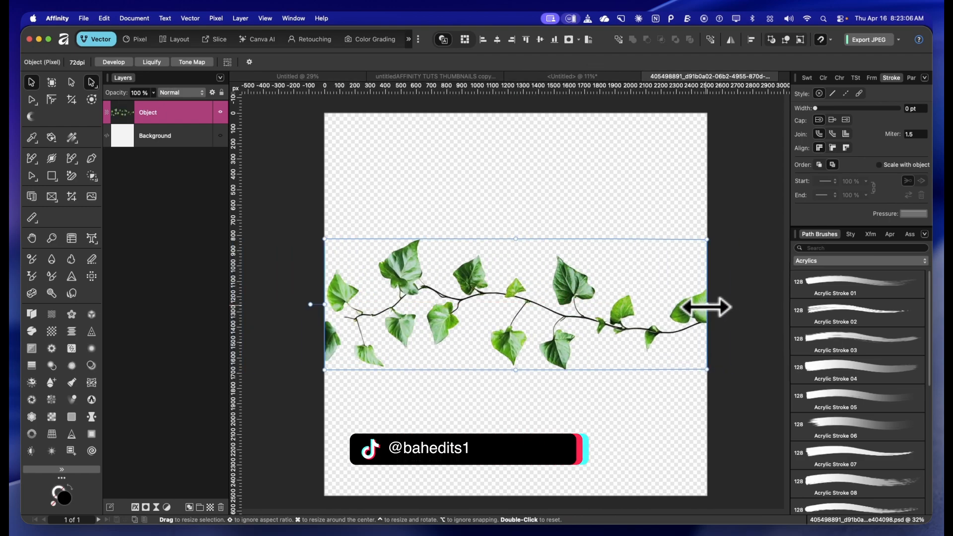
# - Scale the horizontal ivy vine down proportionally around its center to about 1900 px wide
pyautogui.moveTo(706, 307); pyautogui.dragTo(664, 304)
pyautogui.click(636, 194)
pyautogui.moveTo(608, 226); pyautogui.dragTo(489, 382)
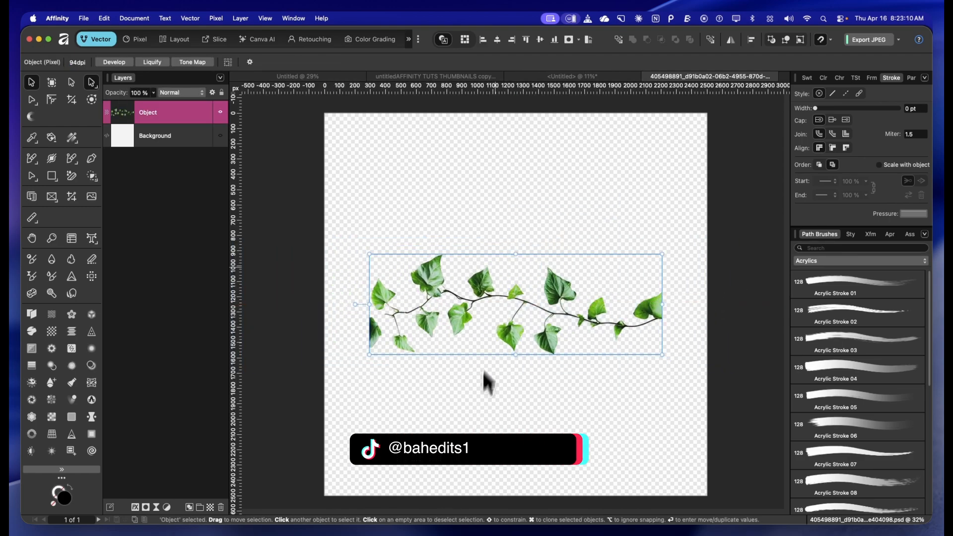
# - Export the ivy vine as a PNG with the area set to Selection Only
pyautogui.click(91, 19)
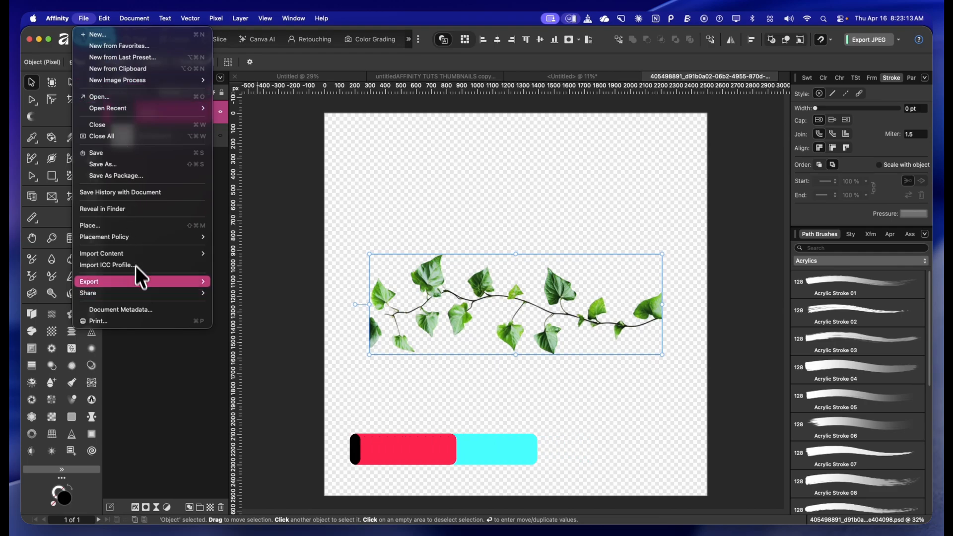
pyautogui.moveTo(178, 278)
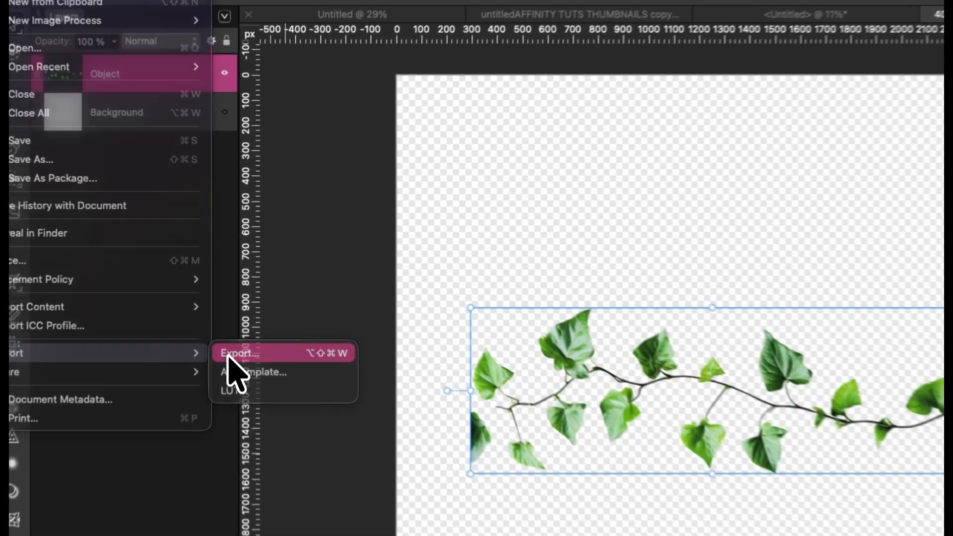
pyautogui.click(228, 284)
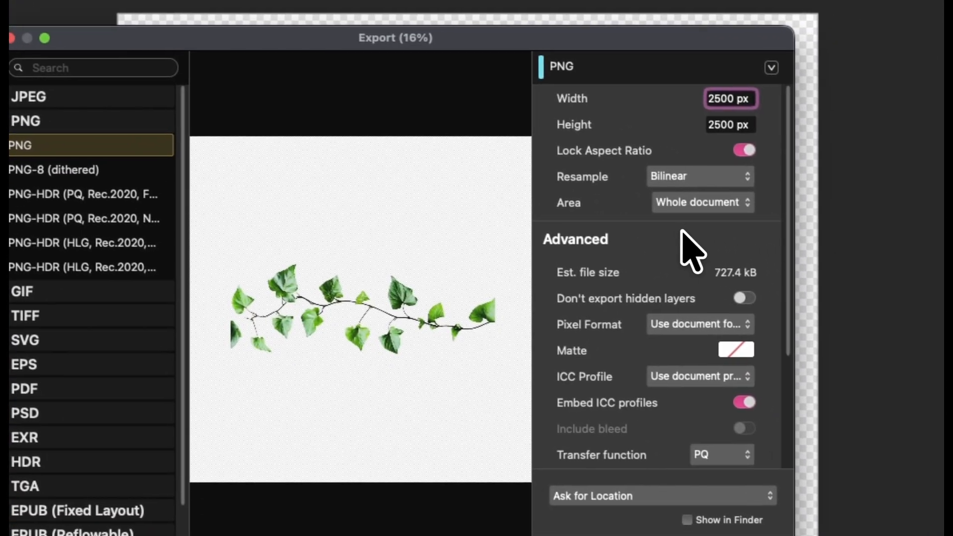
pyautogui.click(668, 202)
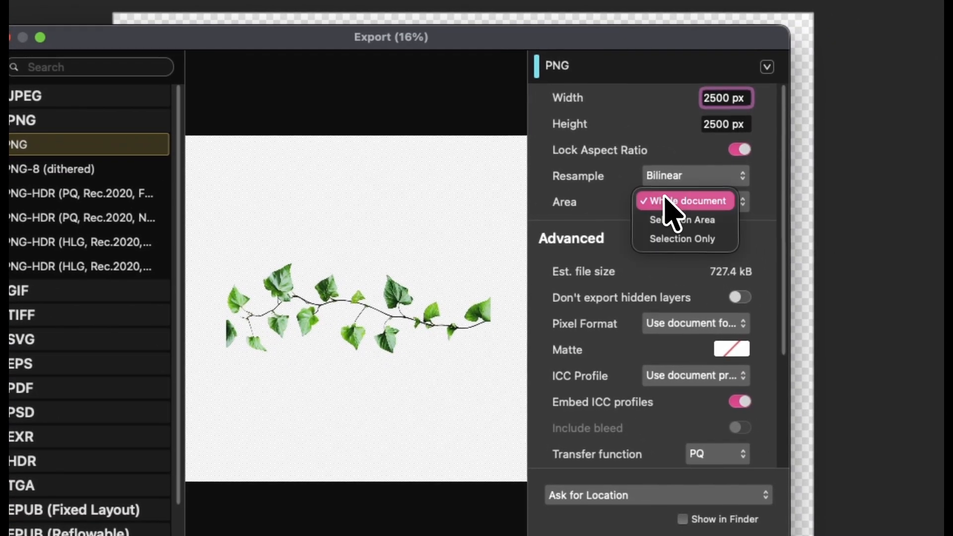
pyautogui.click(662, 241)
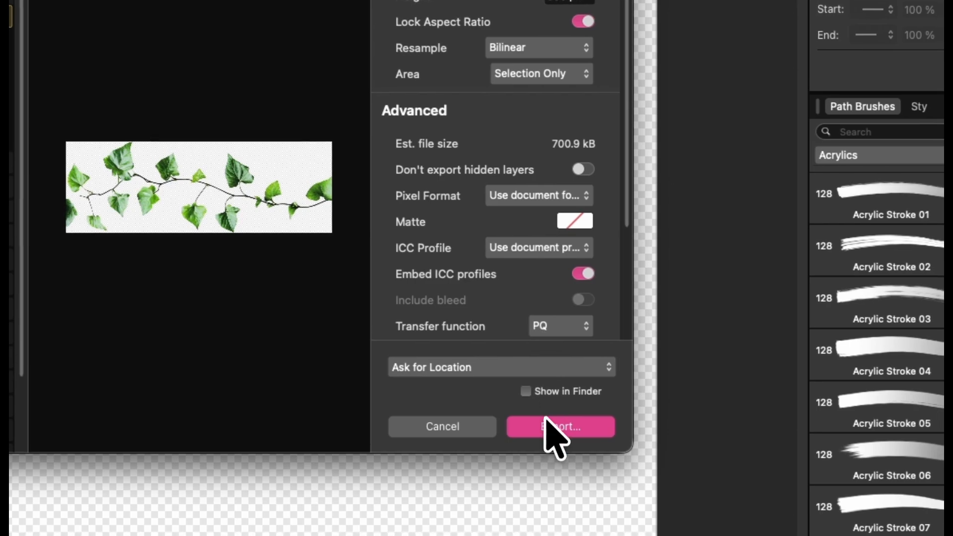
pyautogui.click(695, 502)
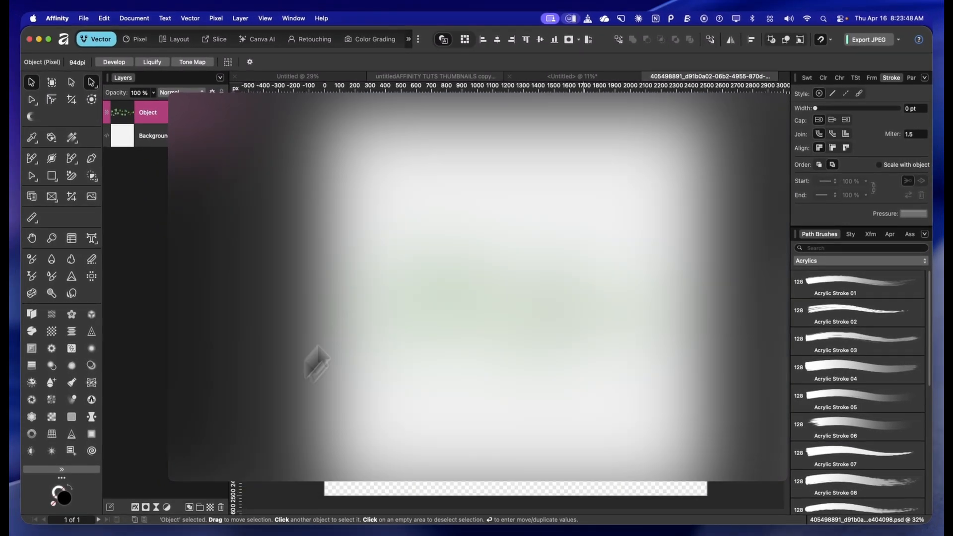
# - In the two-artboard document, create a textured image path brush called leaf brus from the exported ivy PNG in the Acrylics category
pyautogui.click(540, 77)
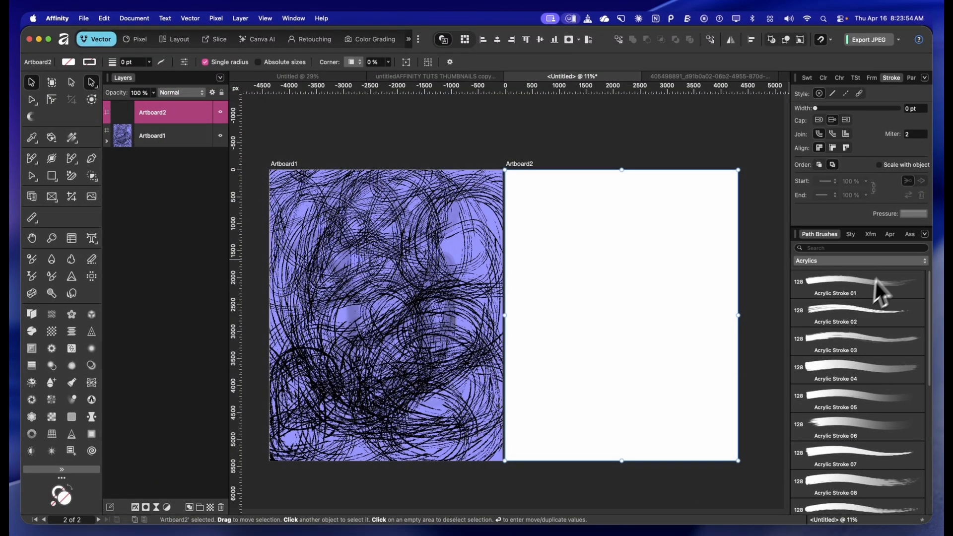
pyautogui.click(925, 233)
pyautogui.click(861, 415)
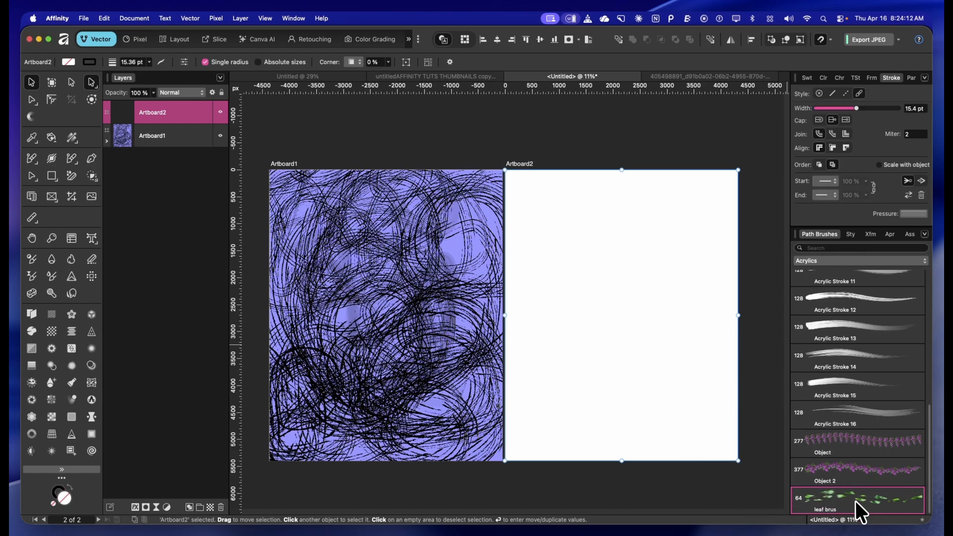
pyautogui.doubleClick(838, 498)
pyautogui.press('Escape')
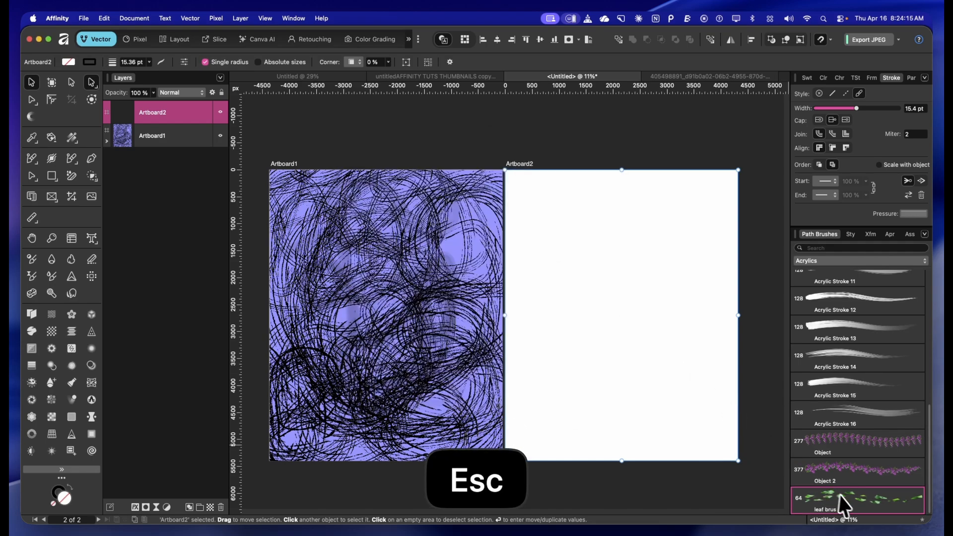
# - Try a leaf brus stroke down the blank artboard with the brush enlarged to 1024 px, and undo it
pyautogui.press('b')
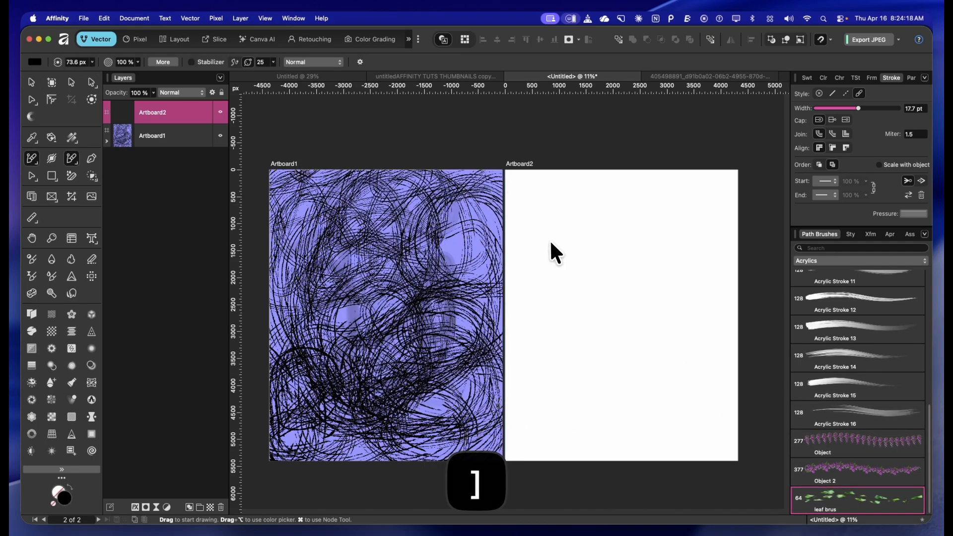
pyautogui.press(']')
pyautogui.press(']')
pyautogui.press(']')
pyautogui.press(']')
pyautogui.moveTo(581, 187)
pyautogui.mouseDown()
pyautogui.moveTo(567, 350)
pyautogui.moveTo(674, 233)
pyautogui.moveTo(606, 320)
pyautogui.moveTo(560, 313)
pyautogui.mouseUp()
pyautogui.press('super+z')
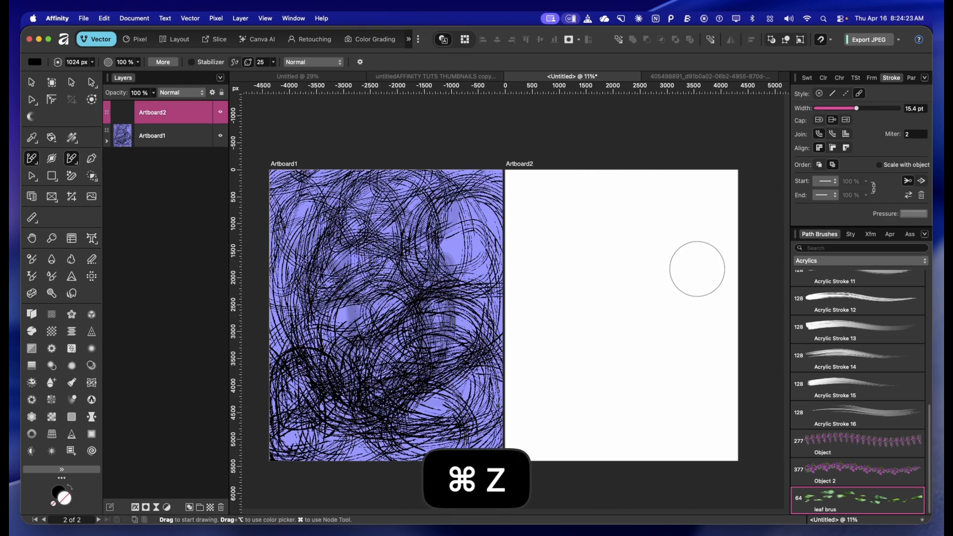
# - Open leaf brus for editing and set its head offset to 245 px and tail offset to 1573 px
pyautogui.press('v')
pyautogui.doubleClick(820, 499)
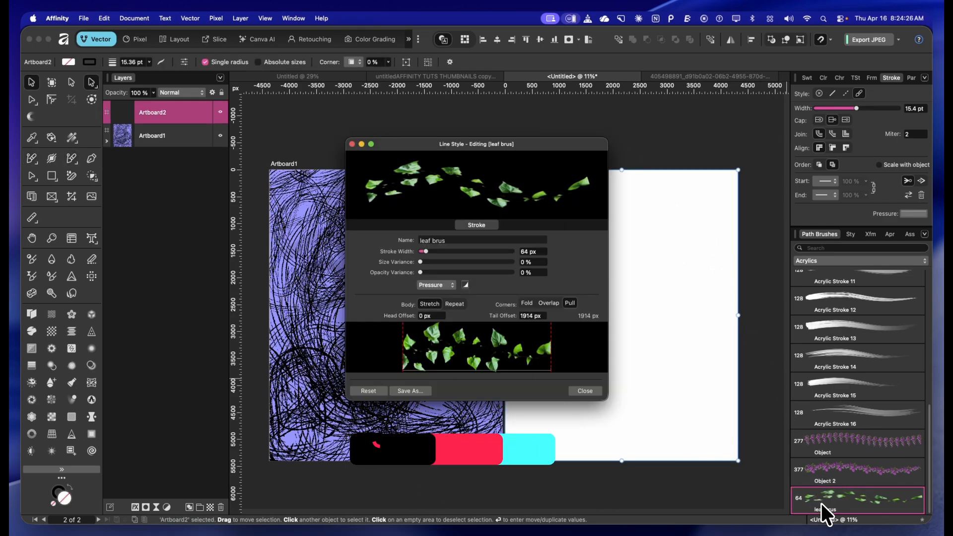
pyautogui.moveTo(413, 344)
pyautogui.mouseDown()
pyautogui.moveTo(404, 343)
pyautogui.moveTo(433, 355)
pyautogui.moveTo(424, 357)
pyautogui.mouseUp()
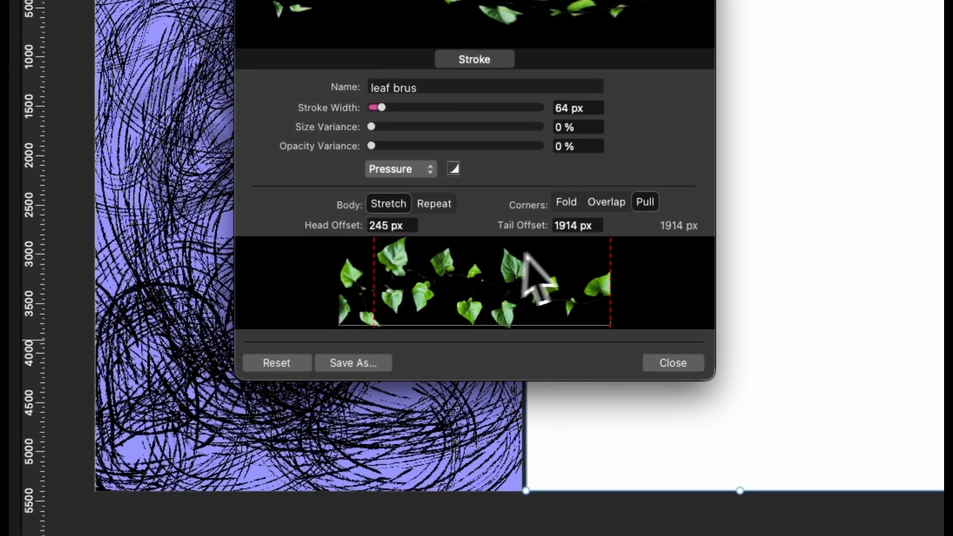
pyautogui.moveTo(611, 283)
pyautogui.mouseDown()
pyautogui.moveTo(555, 294)
pyautogui.moveTo(587, 298)
pyautogui.moveTo(584, 307)
pyautogui.mouseUp()
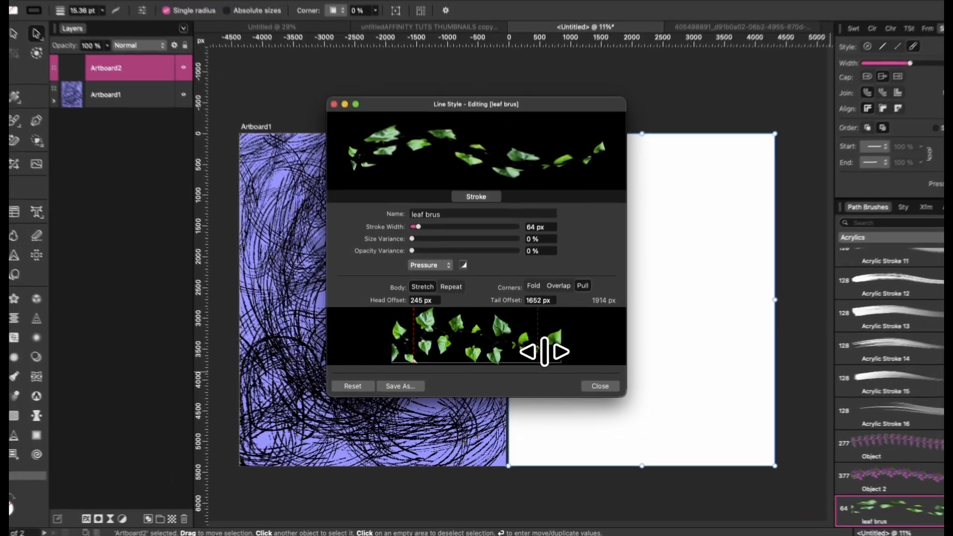
pyautogui.moveTo(545, 351); pyautogui.dragTo(548, 352)
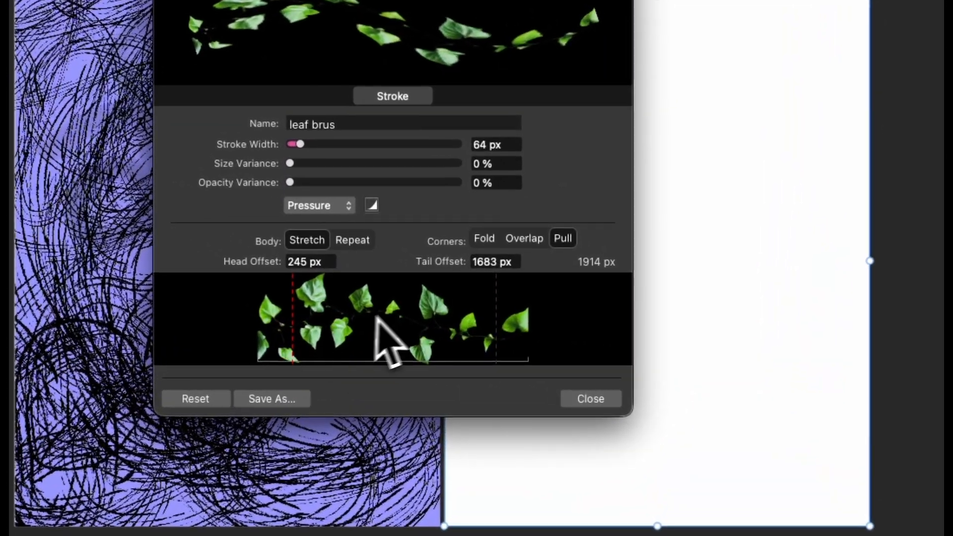
pyautogui.moveTo(493, 323); pyautogui.dragTo(481, 325)
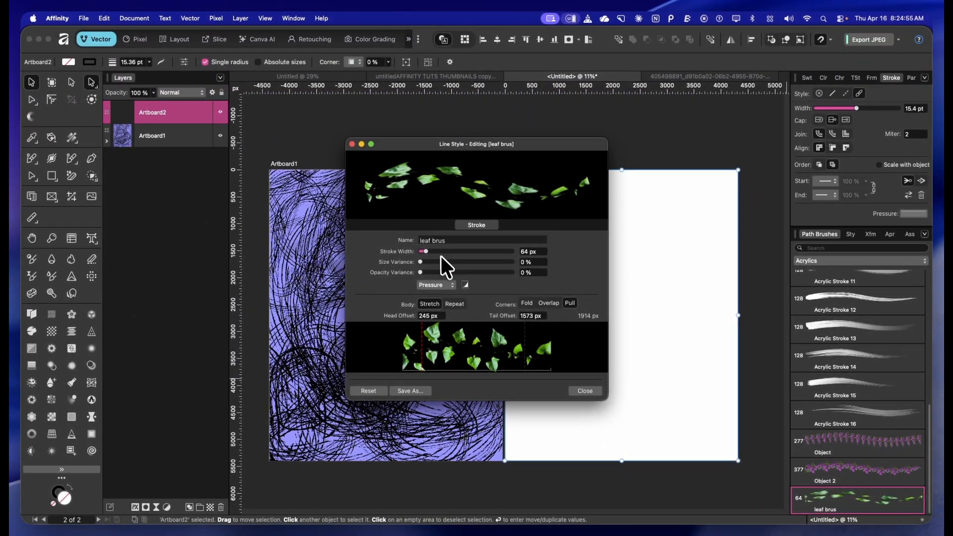
# - Raise the leaf brus brush's stroke width to 764.4 px
pyautogui.moveTo(426, 251); pyautogui.dragTo(491, 251)
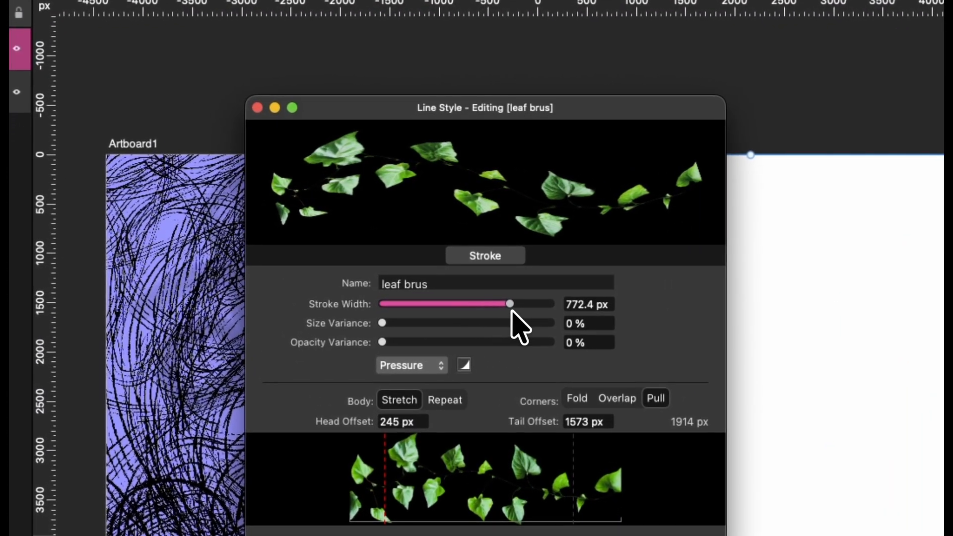
pyautogui.moveTo(511, 311); pyautogui.dragTo(508, 310)
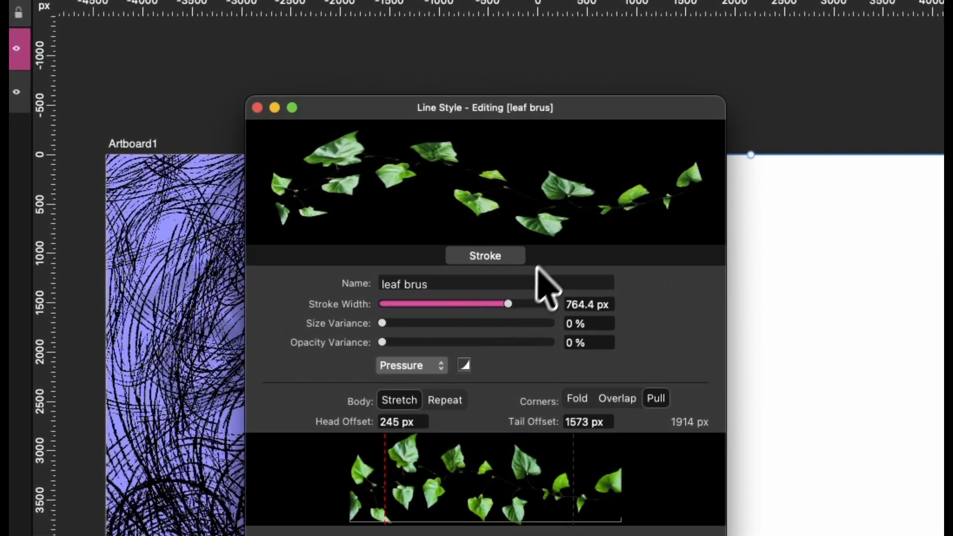
# - Try a size variance of 67% on the leaf brus brush and return it to 0%
pyautogui.moveTo(382, 323)
pyautogui.mouseDown()
pyautogui.moveTo(434, 324)
pyautogui.moveTo(372, 323)
pyautogui.moveTo(534, 324)
pyautogui.moveTo(419, 323)
pyautogui.moveTo(368, 338)
pyautogui.mouseUp()
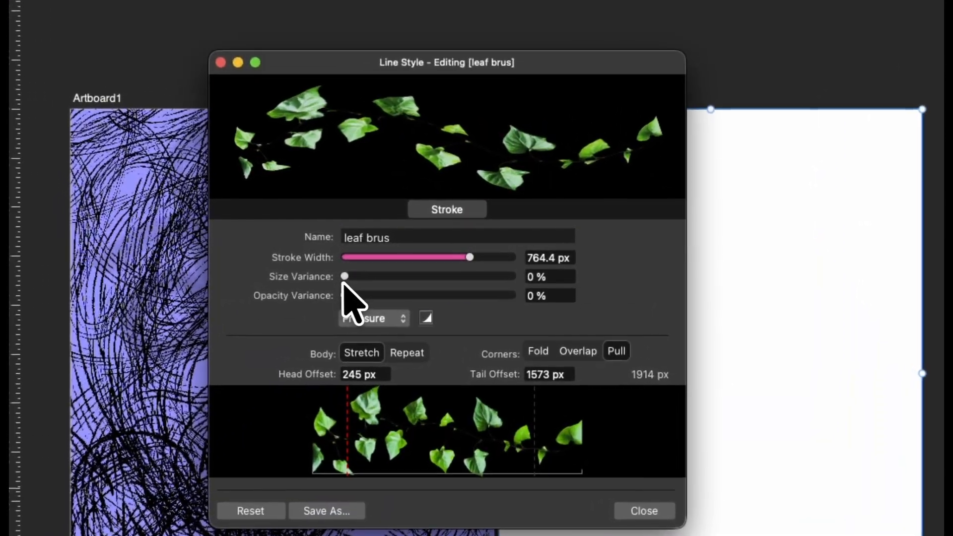
pyautogui.moveTo(421, 263); pyautogui.dragTo(483, 263)
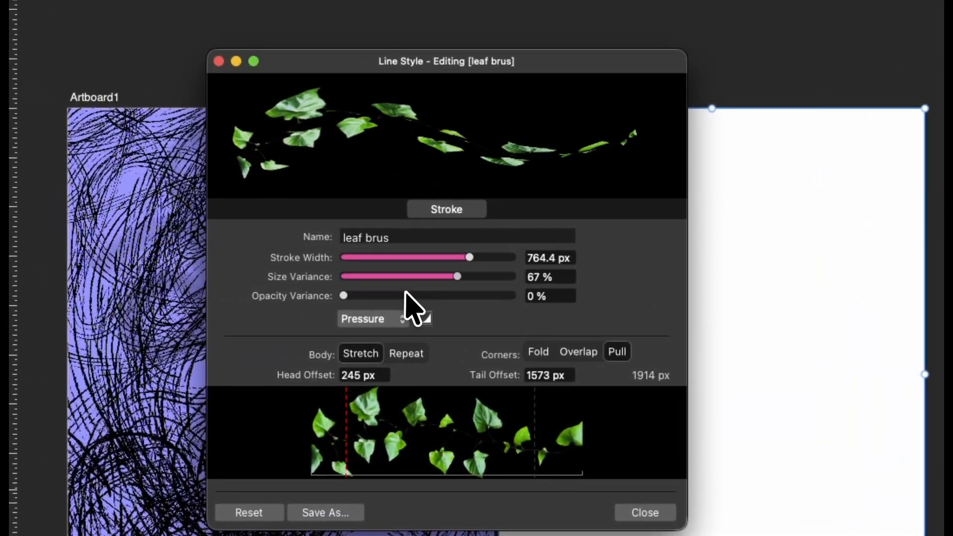
pyautogui.moveTo(405, 294); pyautogui.dragTo(369, 306)
# - Complete the brush's name as leaf brush and set its body to Repeat
pyautogui.click(401, 237)
pyautogui.write('h')
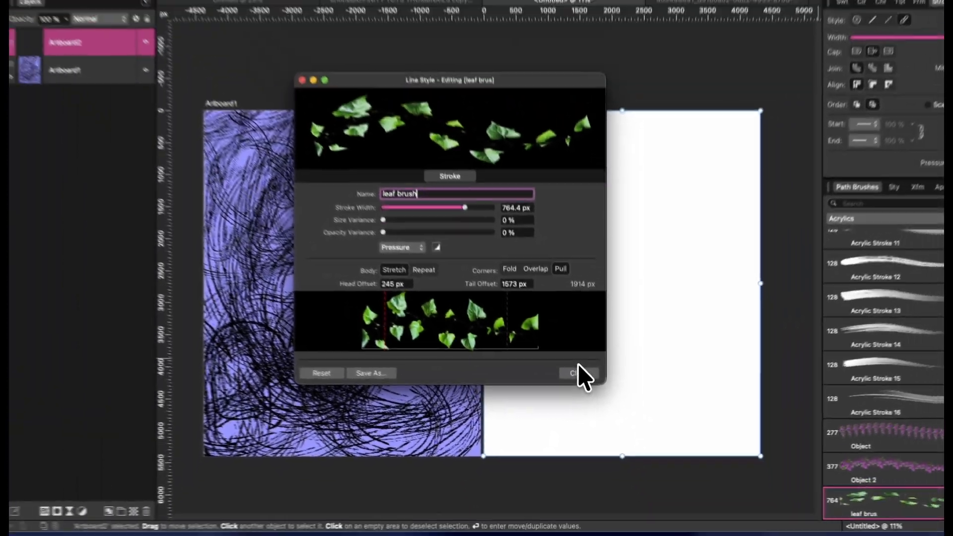
pyautogui.click(642, 513)
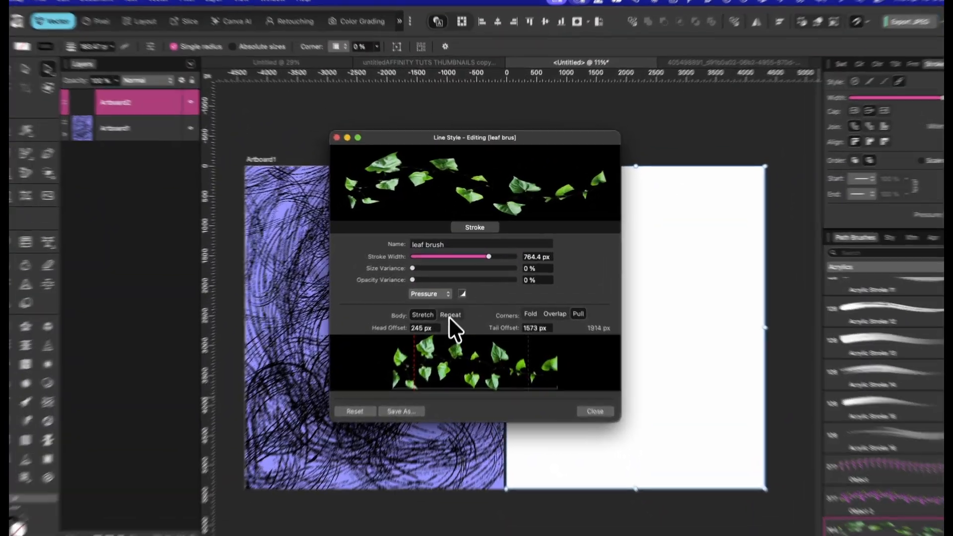
pyautogui.click(449, 316)
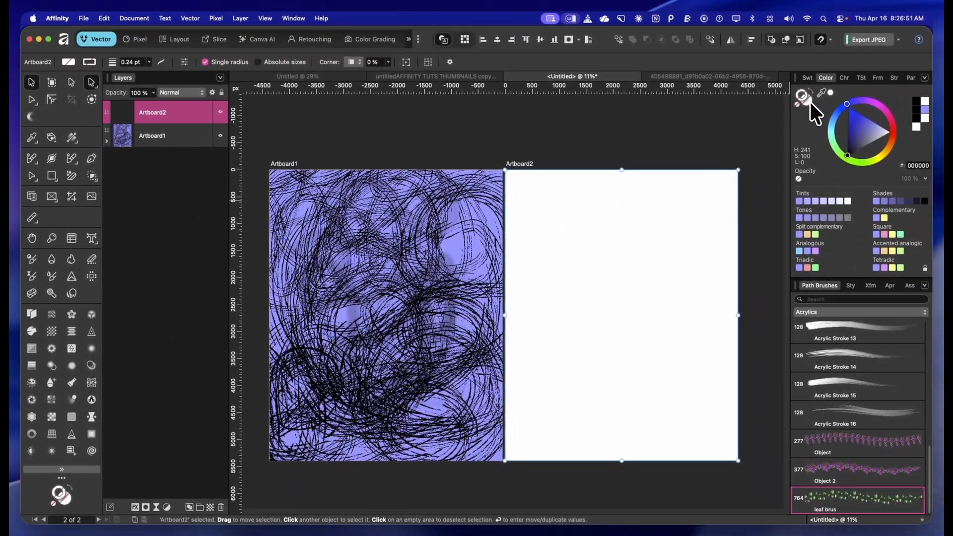
# - Paint a looping black test stroke on Artboard2 with the leaf brus vector brush at 764.4 px
pyautogui.press('b')
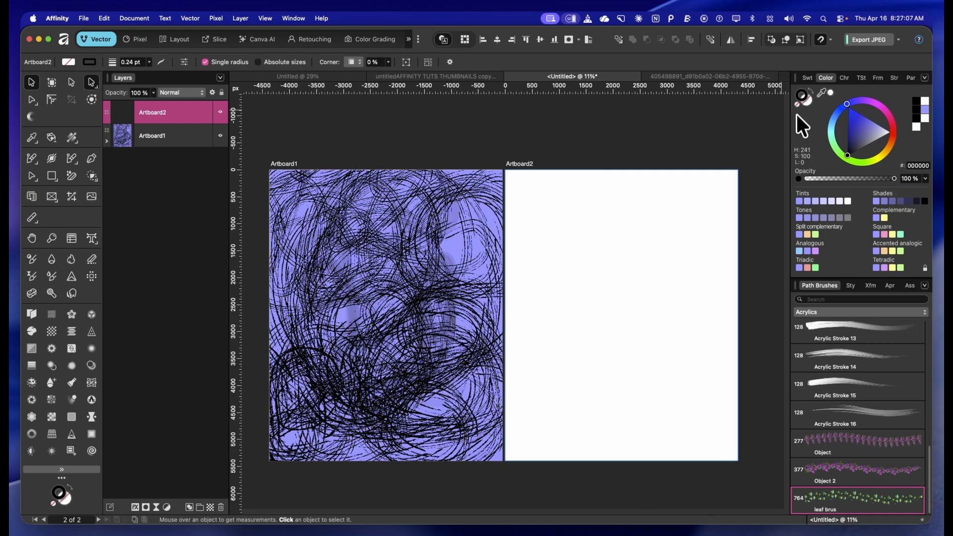
pyautogui.press(']')
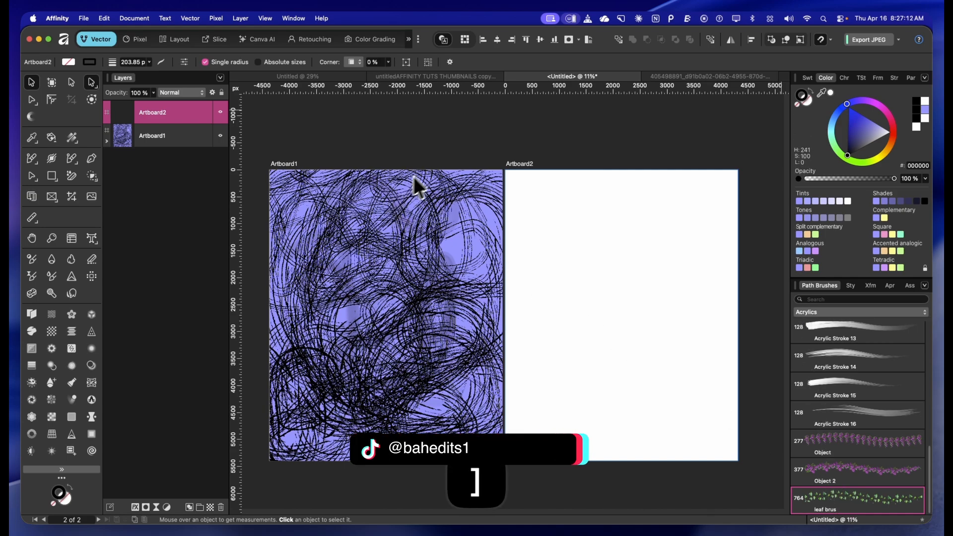
pyautogui.click(72, 158)
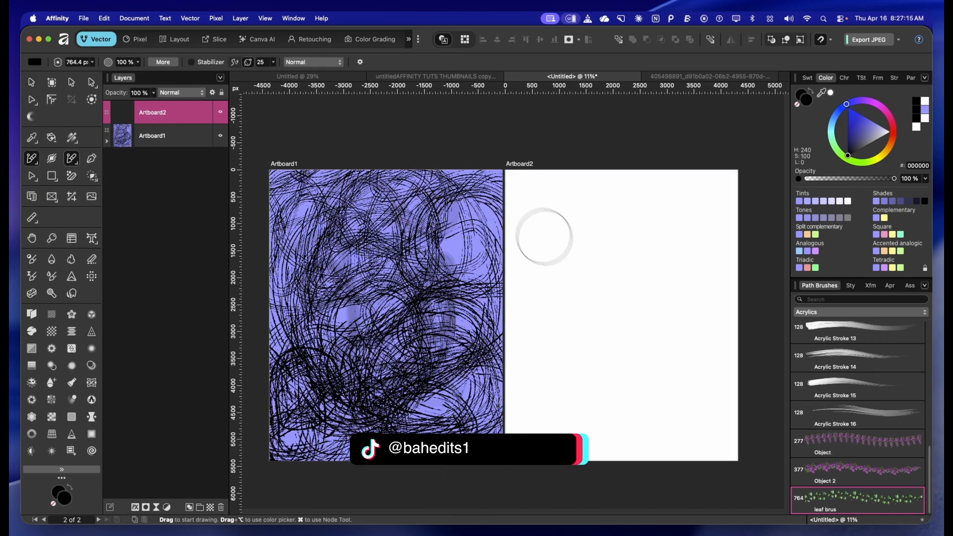
pyautogui.moveTo(555, 246); pyautogui.dragTo(604, 276)
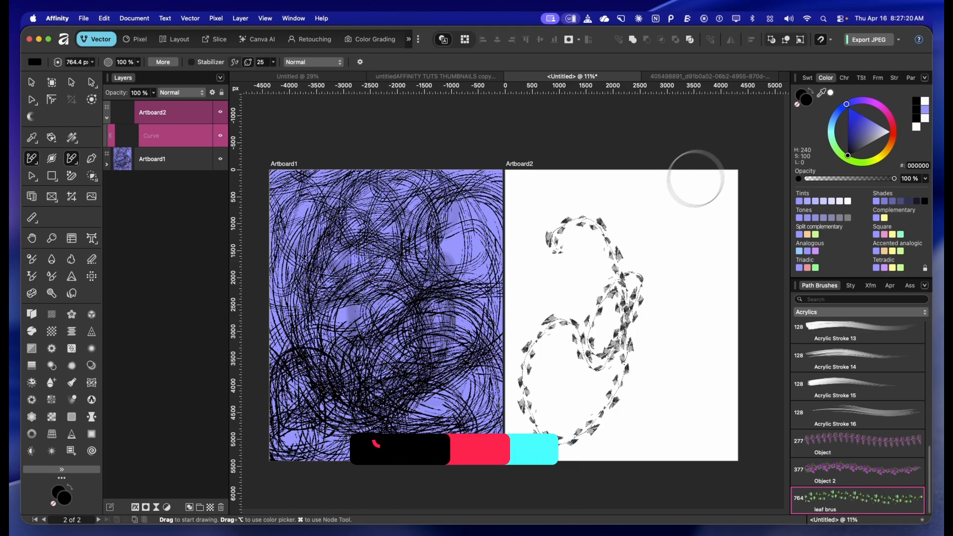
# - Set the brush colour to none and paint a looping vine down the right side of Artboard2
pyautogui.click(797, 104)
pyautogui.moveTo(674, 191)
pyautogui.mouseDown()
pyautogui.moveTo(681, 250)
pyautogui.moveTo(686, 327)
pyautogui.moveTo(650, 359)
pyautogui.moveTo(642, 413)
pyautogui.mouseUp()
pyautogui.moveTo(642, 412); pyautogui.dragTo(626, 419)
# - Delete both test vine strokes from Artboard2
pyautogui.press('v')
pyautogui.press('super+a')
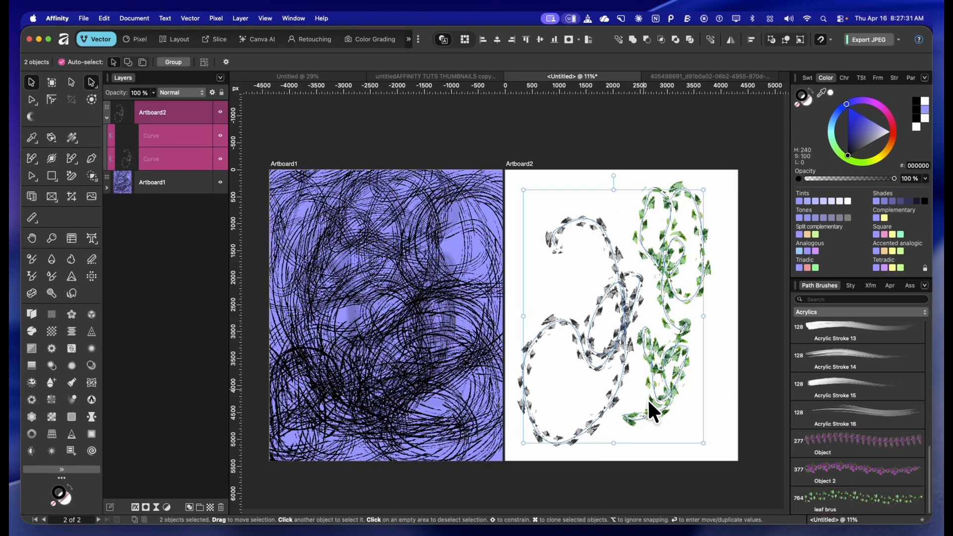
pyautogui.press('BackSpace')
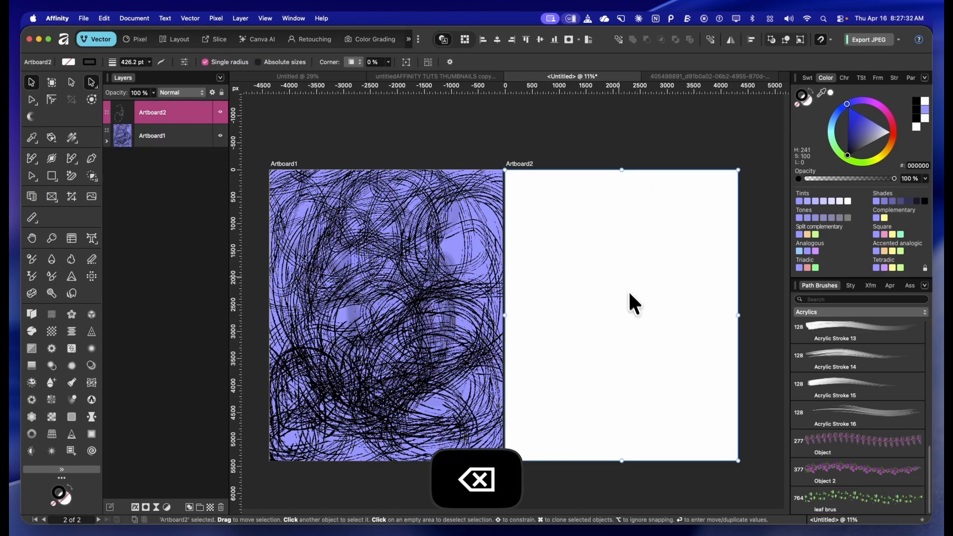
# - Paint five upright vine strokes with leaf brus at 764.4 px in the lower-left half of Artboard2
pyautogui.press('z')
pyautogui.click(590, 287)
pyautogui.press('space')
pyautogui.press('b')
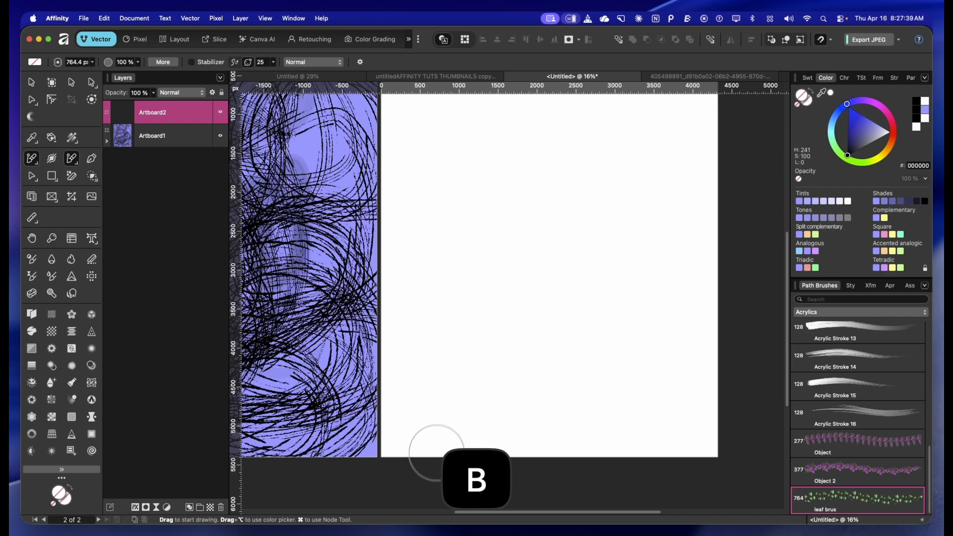
pyautogui.moveTo(437, 452)
pyautogui.mouseDown()
pyautogui.moveTo(427, 450)
pyautogui.moveTo(426, 253)
pyautogui.moveTo(439, 264)
pyautogui.mouseUp()
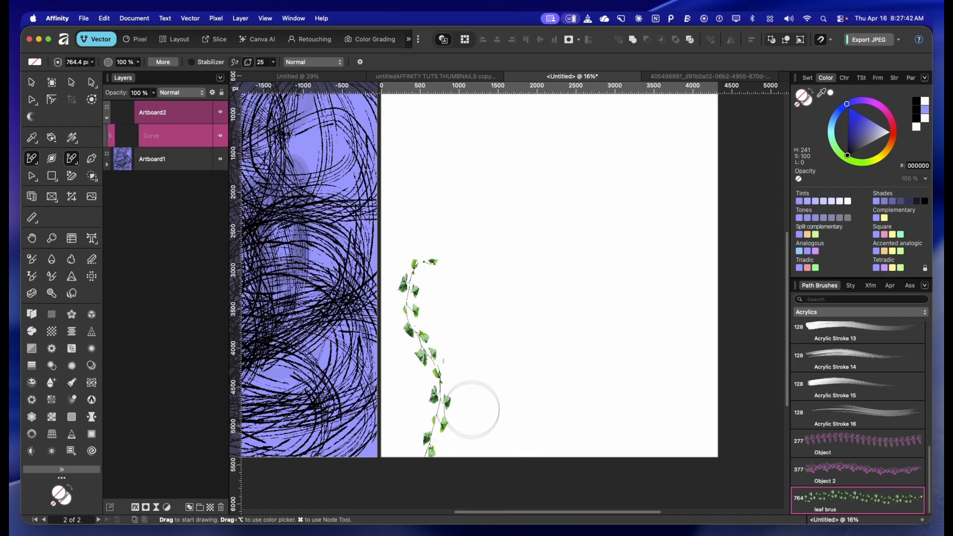
pyautogui.moveTo(443, 408)
pyautogui.mouseDown()
pyautogui.moveTo(403, 352)
pyautogui.moveTo(449, 268)
pyautogui.mouseUp()
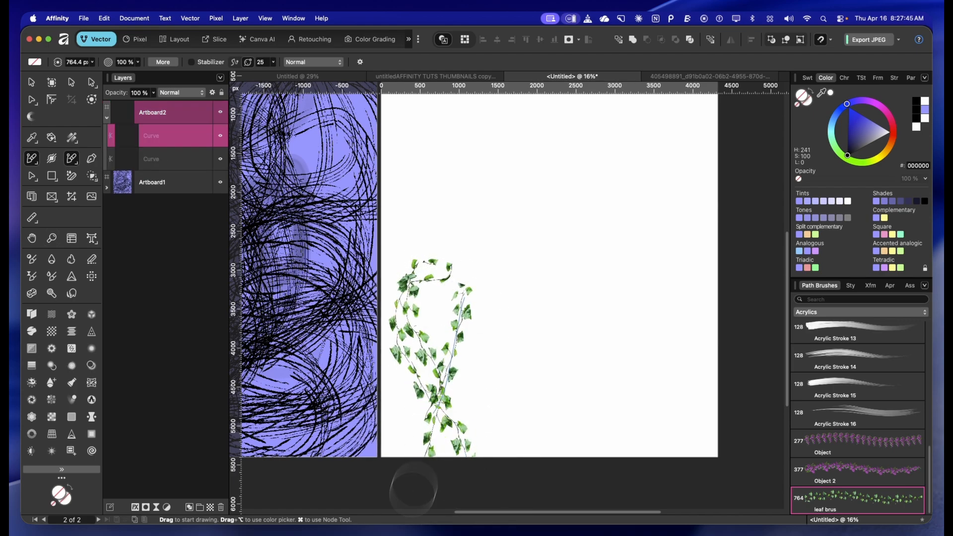
pyautogui.moveTo(414, 489); pyautogui.dragTo(423, 488)
pyautogui.moveTo(501, 448); pyautogui.dragTo(510, 427)
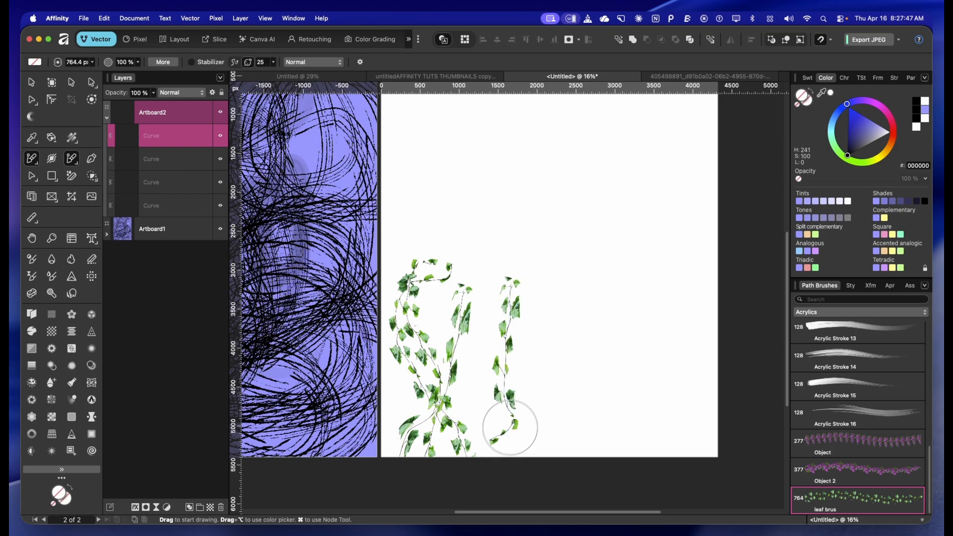
pyautogui.moveTo(544, 262)
pyautogui.mouseDown()
pyautogui.moveTo(548, 374)
pyautogui.moveTo(517, 451)
pyautogui.mouseUp()
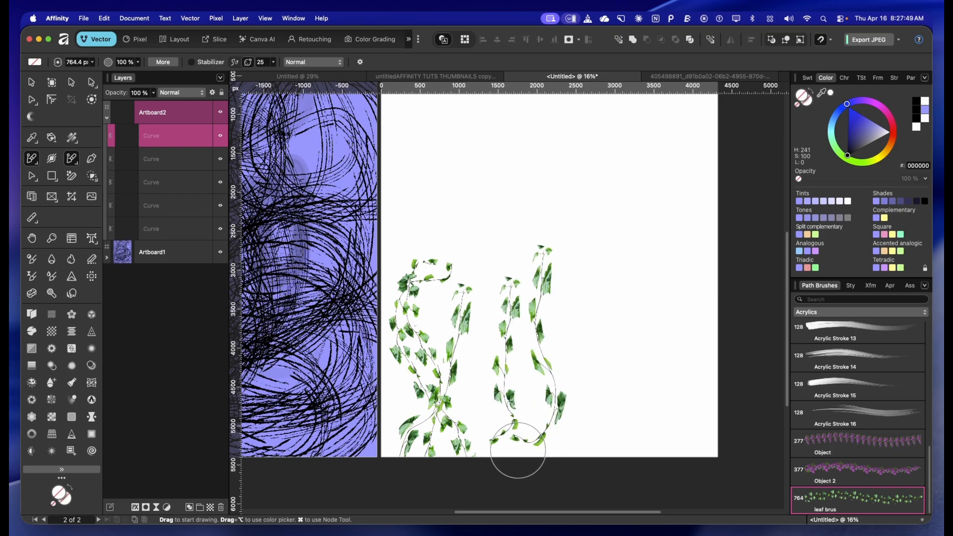
# - Edit leaf brus to a 1404 px tail offset, a 346 px head offset and a Stretch body
pyautogui.doubleClick(829, 508)
pyautogui.moveTo(530, 348); pyautogui.dragTo(517, 348)
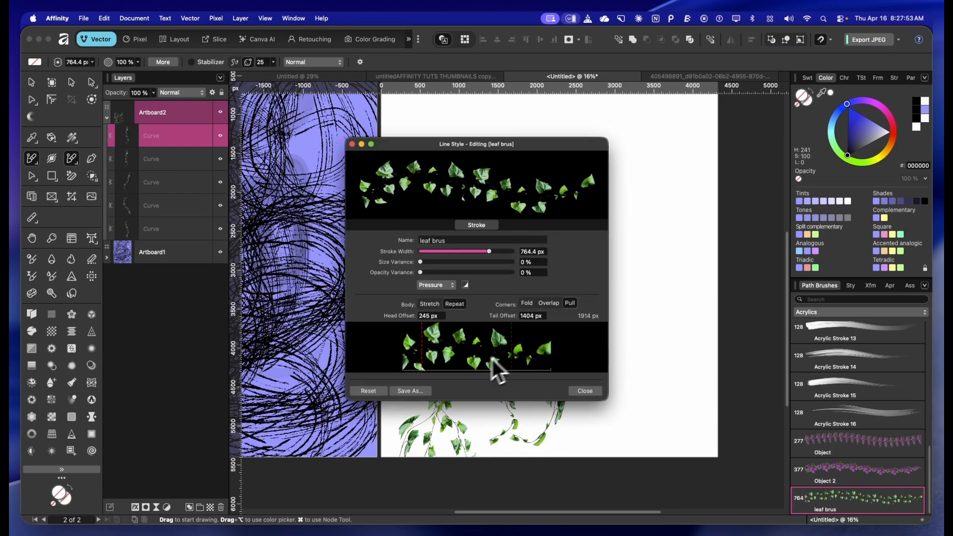
pyautogui.moveTo(422, 347); pyautogui.dragTo(431, 350)
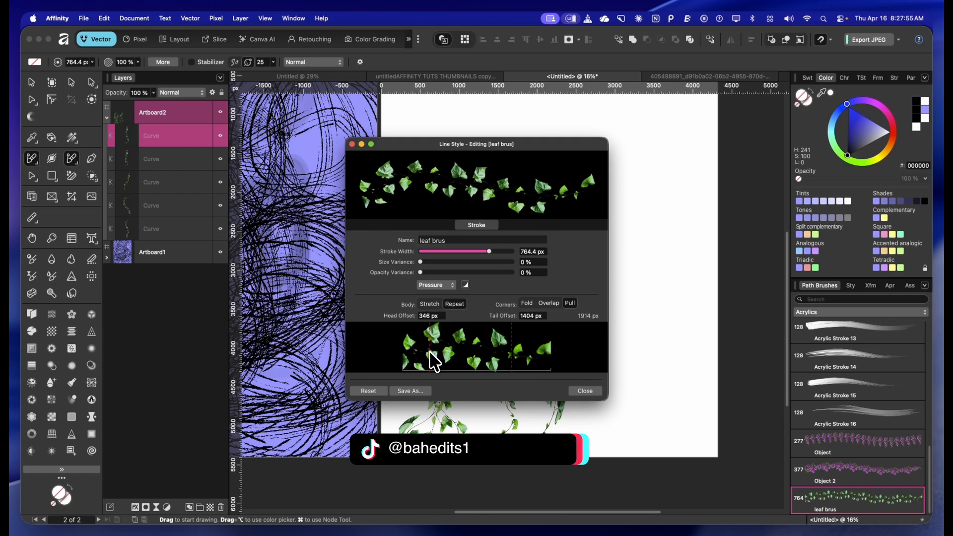
pyautogui.click(436, 304)
pyautogui.click(585, 392)
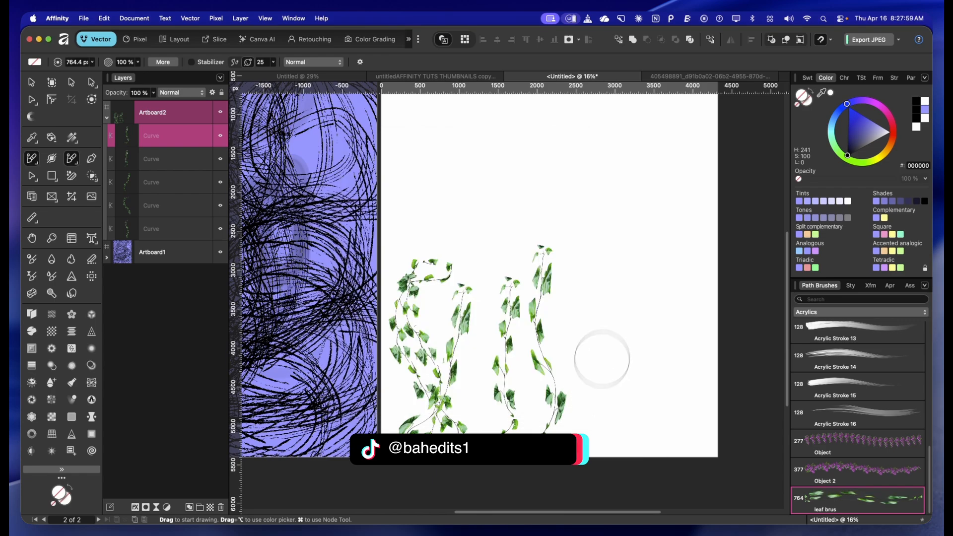
# - Paint curved vine strokes with the stretched leaf brus along the right side and across the middle of Artboard2
pyautogui.moveTo(608, 353); pyautogui.dragTo(566, 431)
pyautogui.moveTo(654, 289)
pyautogui.mouseDown()
pyautogui.moveTo(657, 377)
pyautogui.moveTo(708, 400)
pyautogui.mouseUp()
pyautogui.moveTo(685, 273)
pyautogui.mouseDown()
pyautogui.moveTo(644, 224)
pyautogui.moveTo(550, 192)
pyautogui.moveTo(588, 178)
pyautogui.mouseUp()
pyautogui.moveTo(550, 144)
pyautogui.mouseDown()
pyautogui.moveTo(453, 195)
pyautogui.moveTo(459, 183)
pyautogui.mouseUp()
pyautogui.moveTo(458, 135); pyautogui.dragTo(468, 171)
pyautogui.moveTo(591, 196)
pyautogui.mouseDown()
pyautogui.moveTo(558, 276)
pyautogui.moveTo(576, 207)
pyautogui.mouseUp()
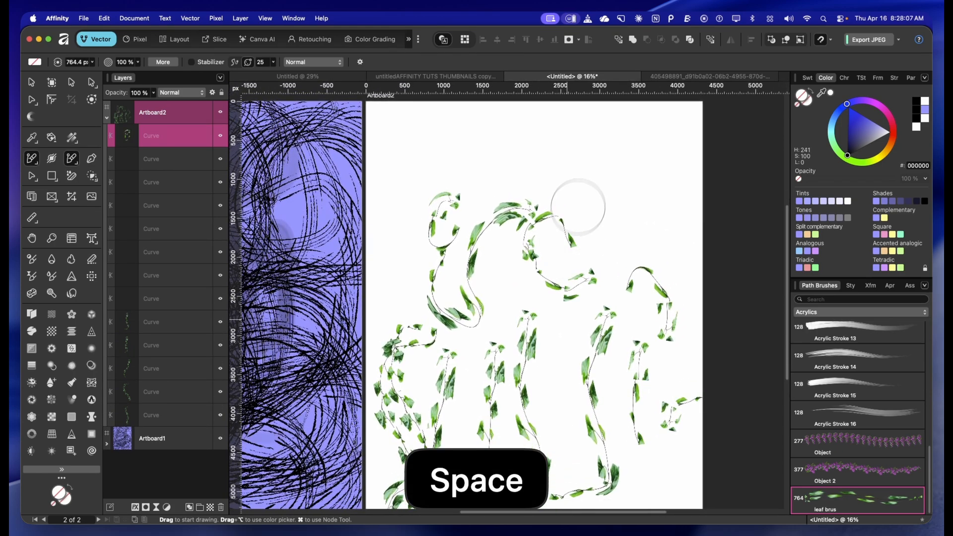
# - Fill the upper part and right edge of Artboard2 with more curling leaf brus vine strokes
pyautogui.moveTo(590, 144)
pyautogui.mouseDown()
pyautogui.moveTo(619, 183)
pyautogui.moveTo(616, 258)
pyautogui.mouseUp()
pyautogui.moveTo(619, 238); pyautogui.dragTo(571, 213)
pyautogui.moveTo(553, 147); pyautogui.dragTo(497, 209)
pyautogui.moveTo(514, 161)
pyautogui.mouseDown()
pyautogui.moveTo(427, 209)
pyautogui.moveTo(457, 216)
pyautogui.mouseUp()
pyautogui.moveTo(438, 137)
pyautogui.mouseDown()
pyautogui.moveTo(400, 304)
pyautogui.moveTo(433, 329)
pyautogui.mouseUp()
pyautogui.moveTo(616, 122); pyautogui.dragTo(645, 232)
pyautogui.moveTo(668, 233); pyautogui.dragTo(634, 328)
pyautogui.press('space')
pyautogui.moveTo(571, 375)
pyautogui.mouseDown()
pyautogui.moveTo(560, 238)
pyautogui.moveTo(541, 338)
pyautogui.mouseUp()
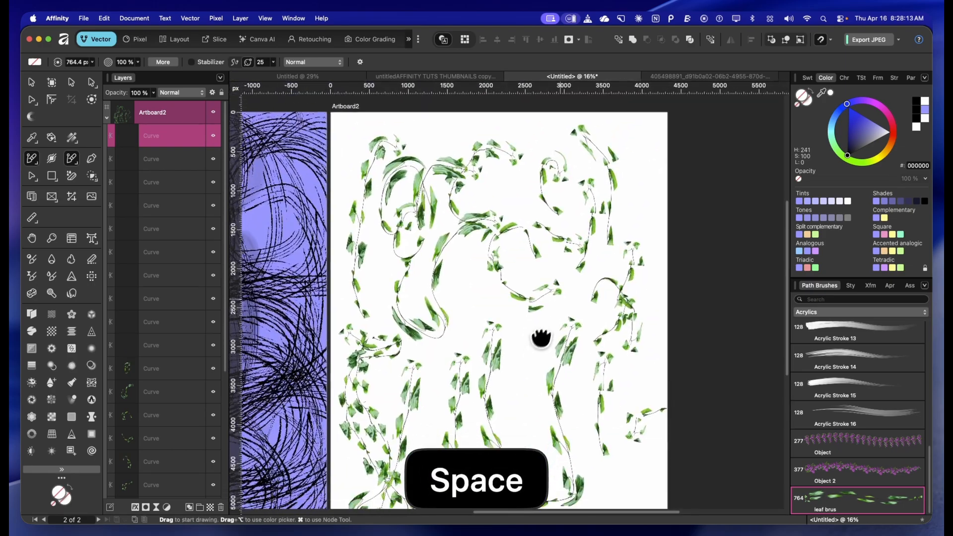
# - Examine the painted vines on Artboard2 by selecting one stroke and several of the individual Curve layers
pyautogui.press('z')
pyautogui.moveTo(591, 284)
pyautogui.mouseDown()
pyautogui.moveTo(516, 275)
pyautogui.moveTo(498, 298)
pyautogui.moveTo(518, 309)
pyautogui.mouseUp()
pyautogui.press('space')
pyautogui.moveTo(521, 342); pyautogui.dragTo(553, 336)
pyautogui.moveTo(506, 301); pyautogui.dragTo(519, 331)
pyautogui.scroll(2, 519, 330)
pyautogui.press('v')
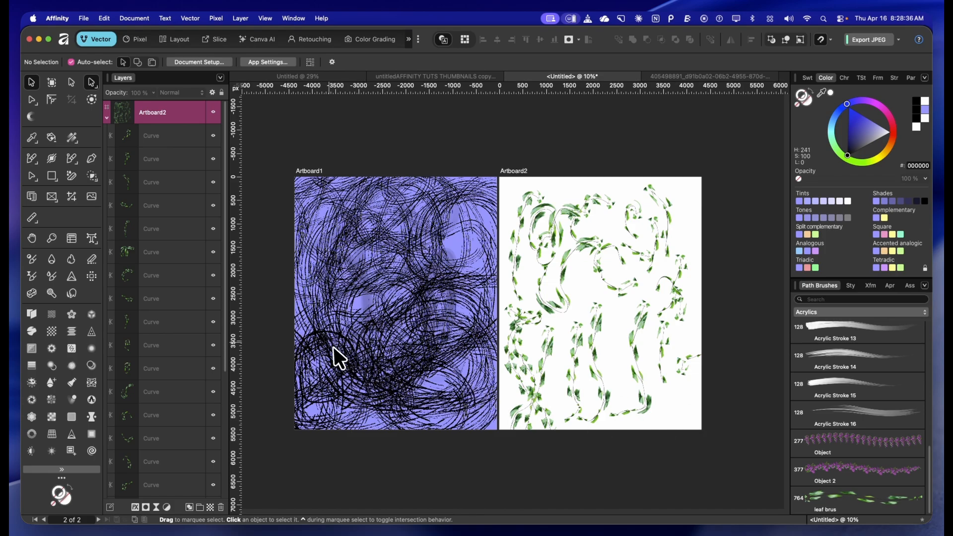
pyautogui.click(558, 297)
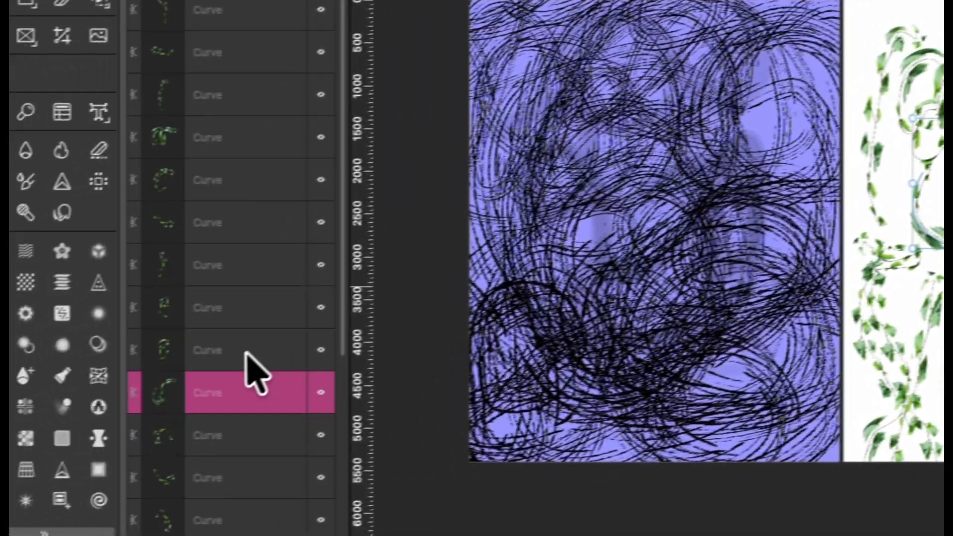
pyautogui.click(268, 342)
pyautogui.click(290, 295)
pyautogui.click(298, 251)
pyautogui.click(298, 206)
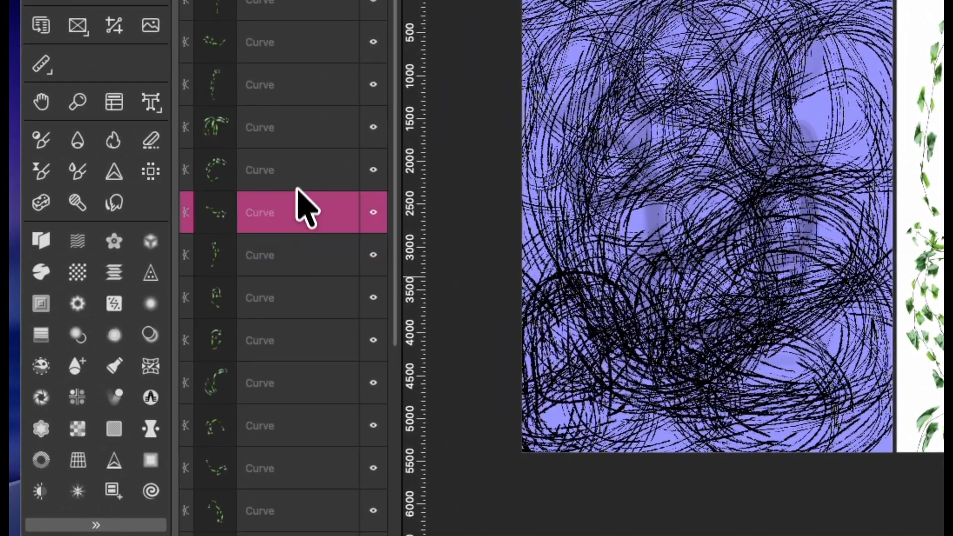
pyautogui.click(296, 173)
pyautogui.click(292, 89)
pyautogui.click(241, 209)
pyautogui.click(232, 212)
pyautogui.click(253, 176)
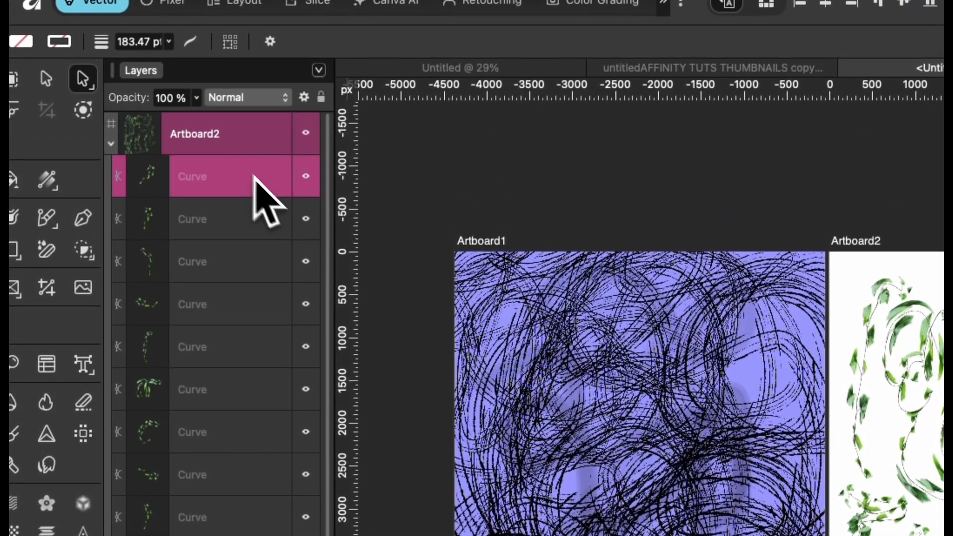